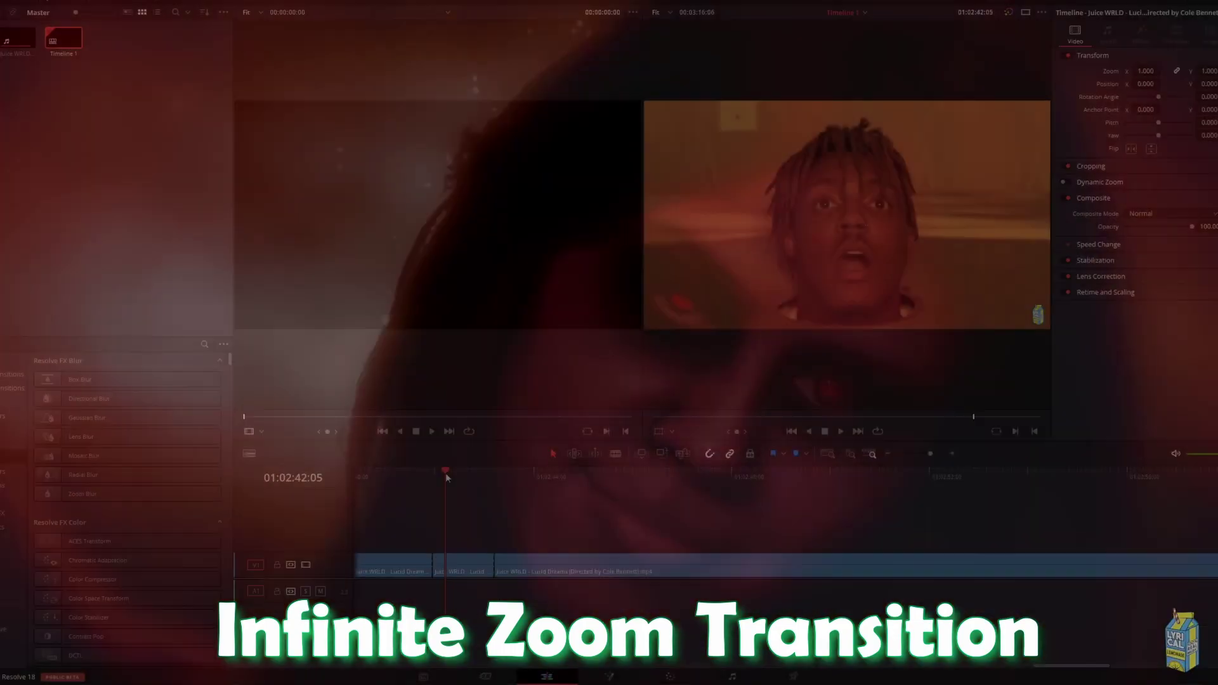
- Move the playhead to 01:02:43:04 and cut the clip there, isolating the last frame of the open-mouth shot
left_click_drag(446, 474, 531, 496)
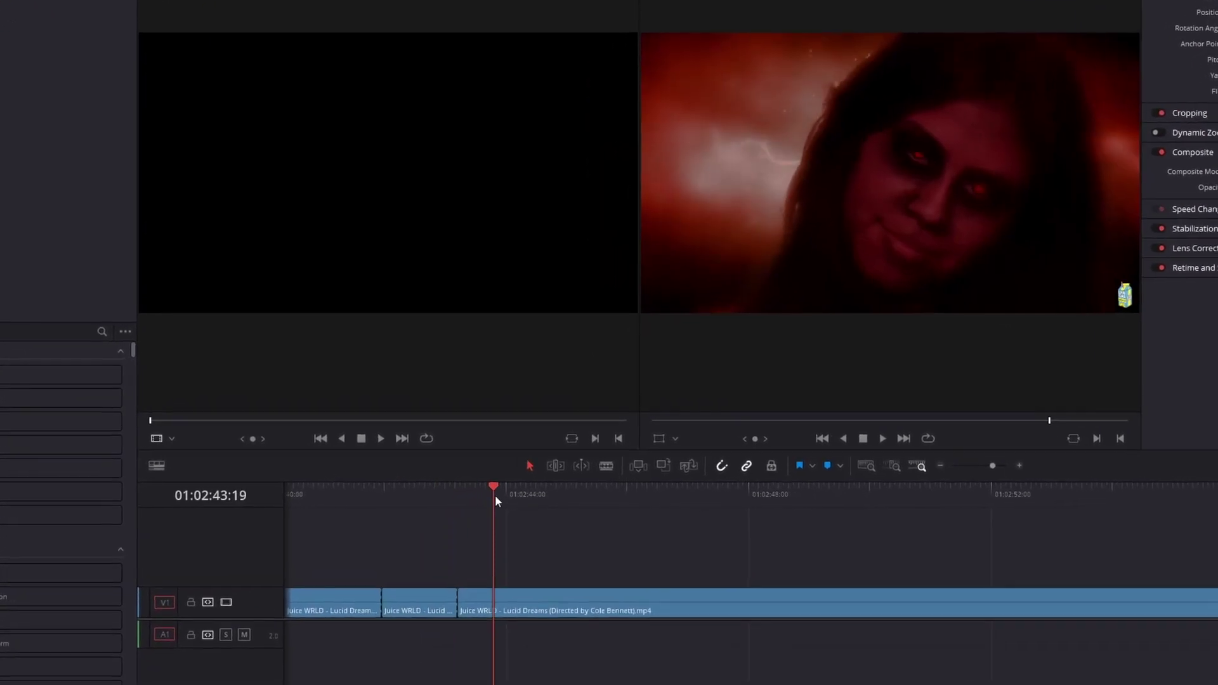
key("ctrl+minus")
key("Left")
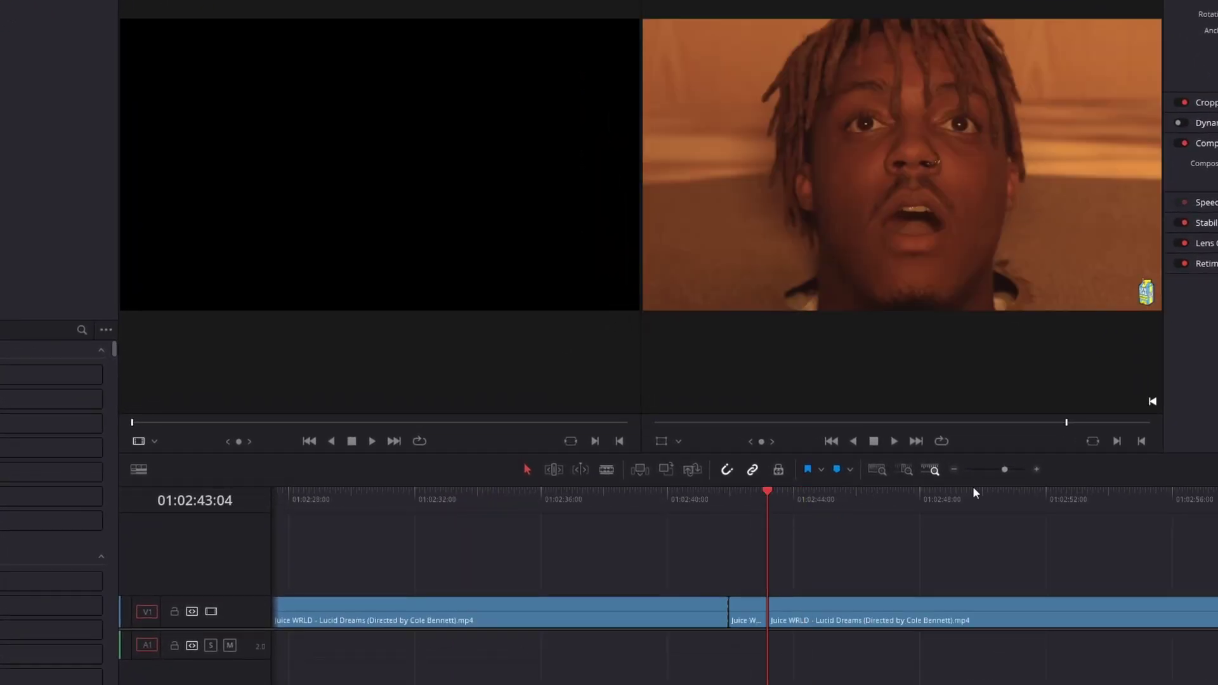
left_click(1037, 469)
left_click(810, 600)
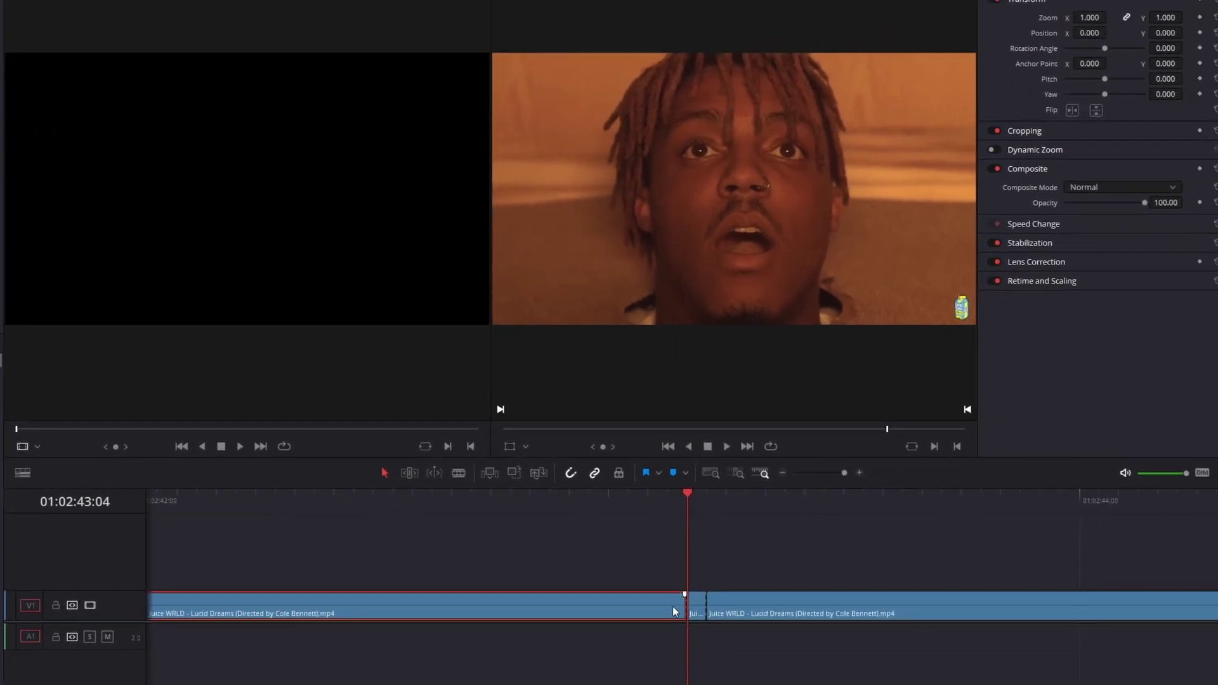
- Turn the isolated one-frame clip into a freeze frame through its clip speed settings
right_click(696, 602)
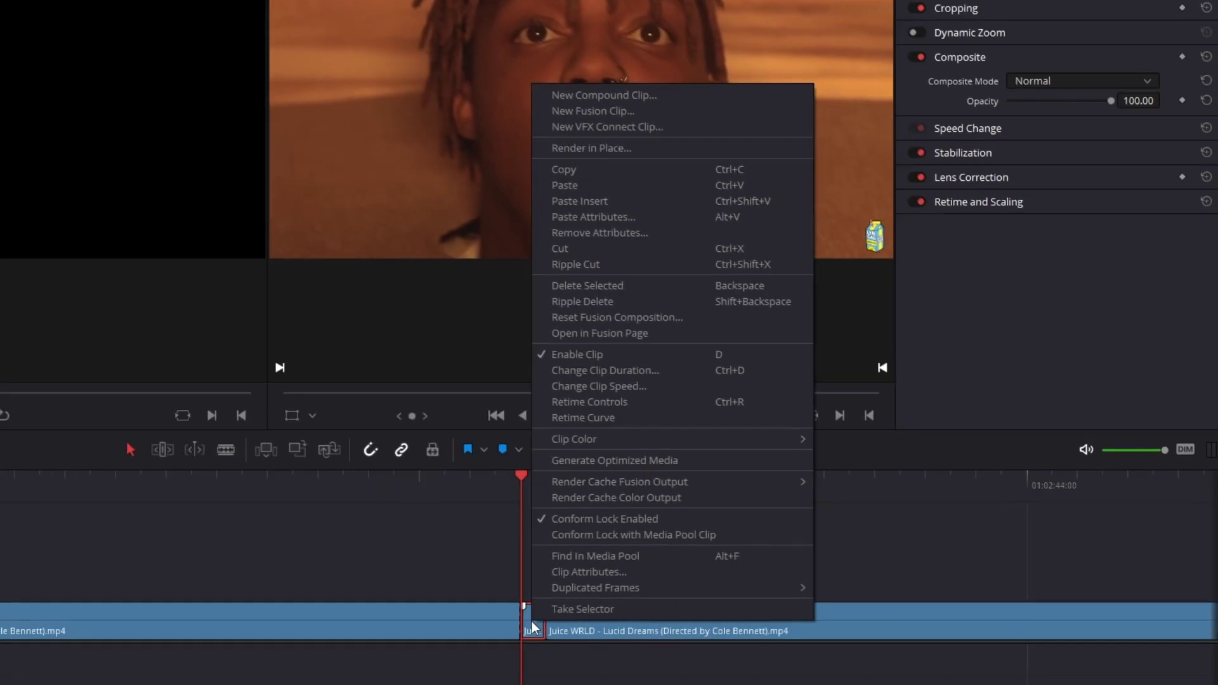
left_click(591, 383)
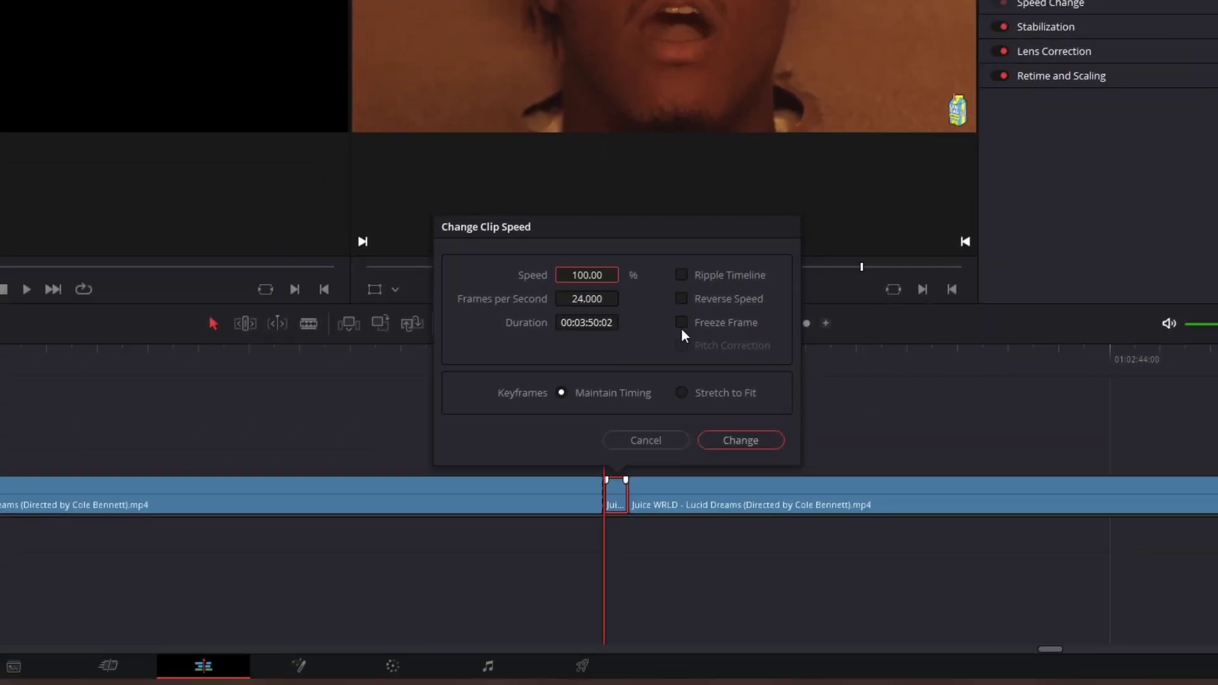
left_click(682, 323)
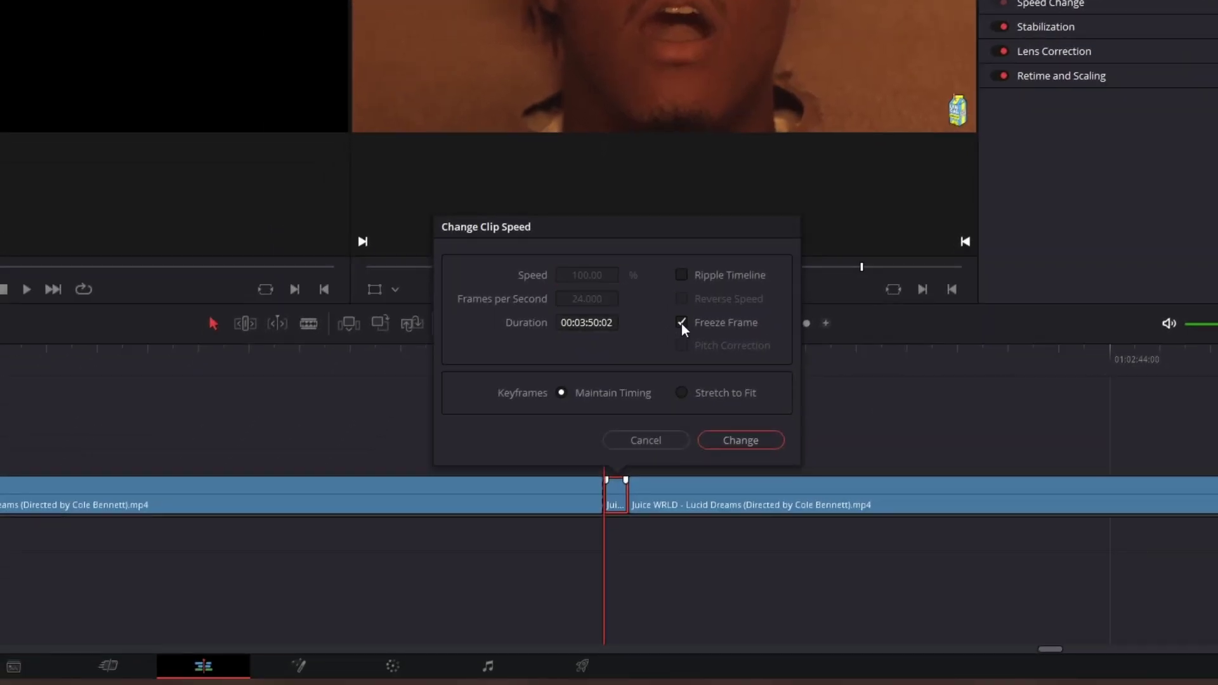
left_click(725, 436)
- Shift the following clip later on the timeline and extend the freeze-frame clip to fill the gap
left_click(687, 491)
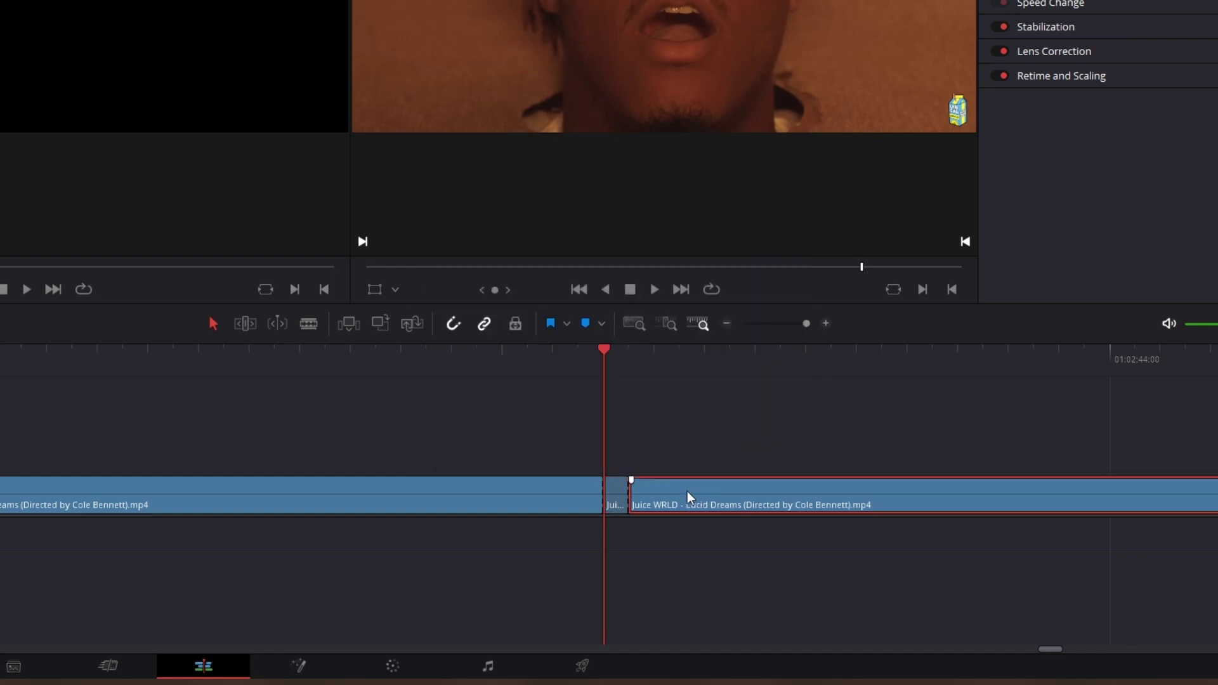
left_click_drag(696, 491, 1099, 488)
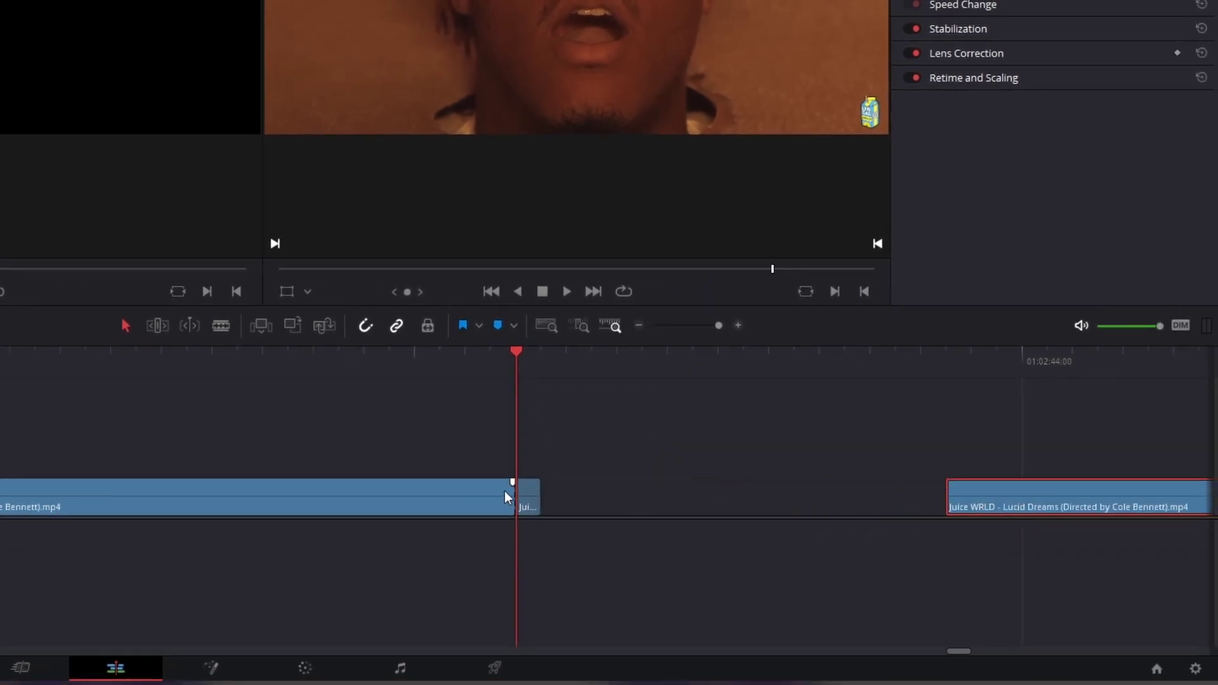
left_click_drag(533, 493, 944, 493)
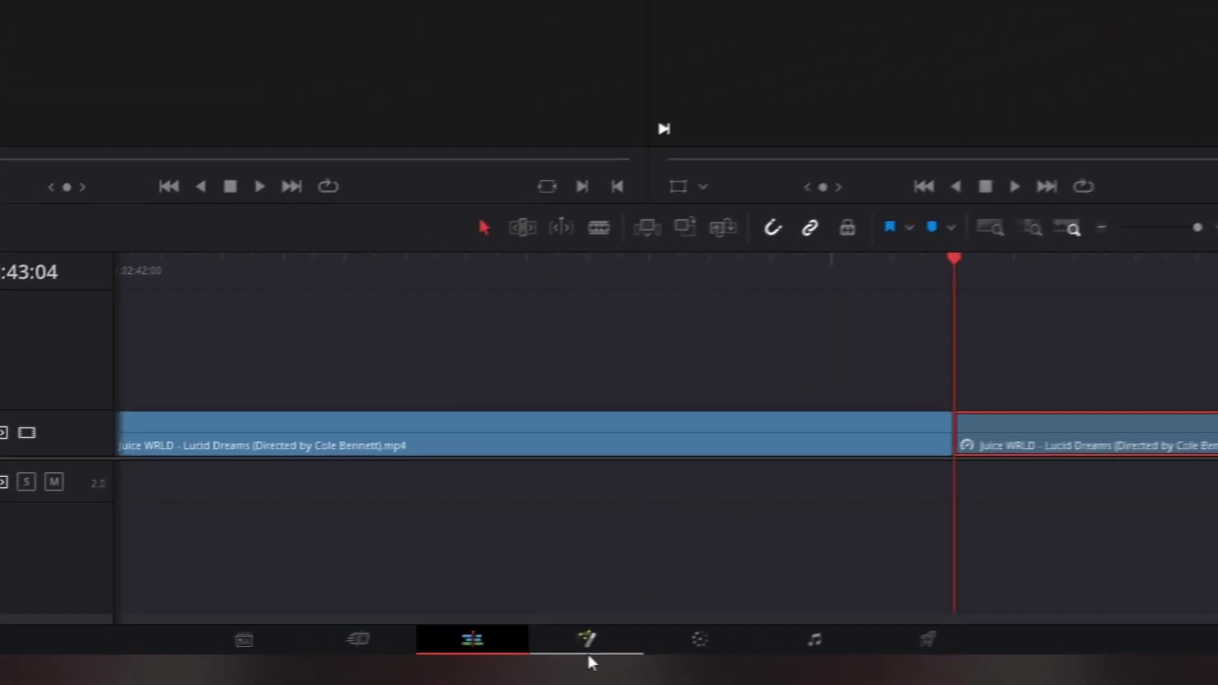
- Open the freeze-frame clip in Fusion and add an Image Plane 3D node after MediaIn1
left_click(210, 667)
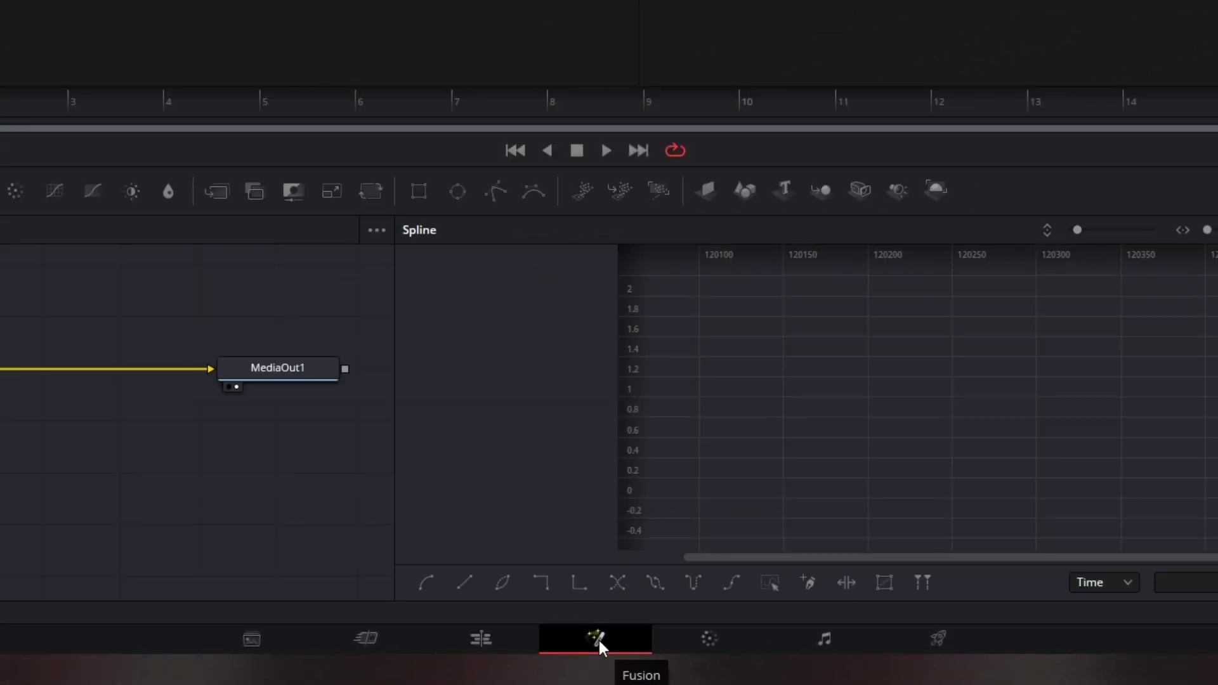
key("shift+space")
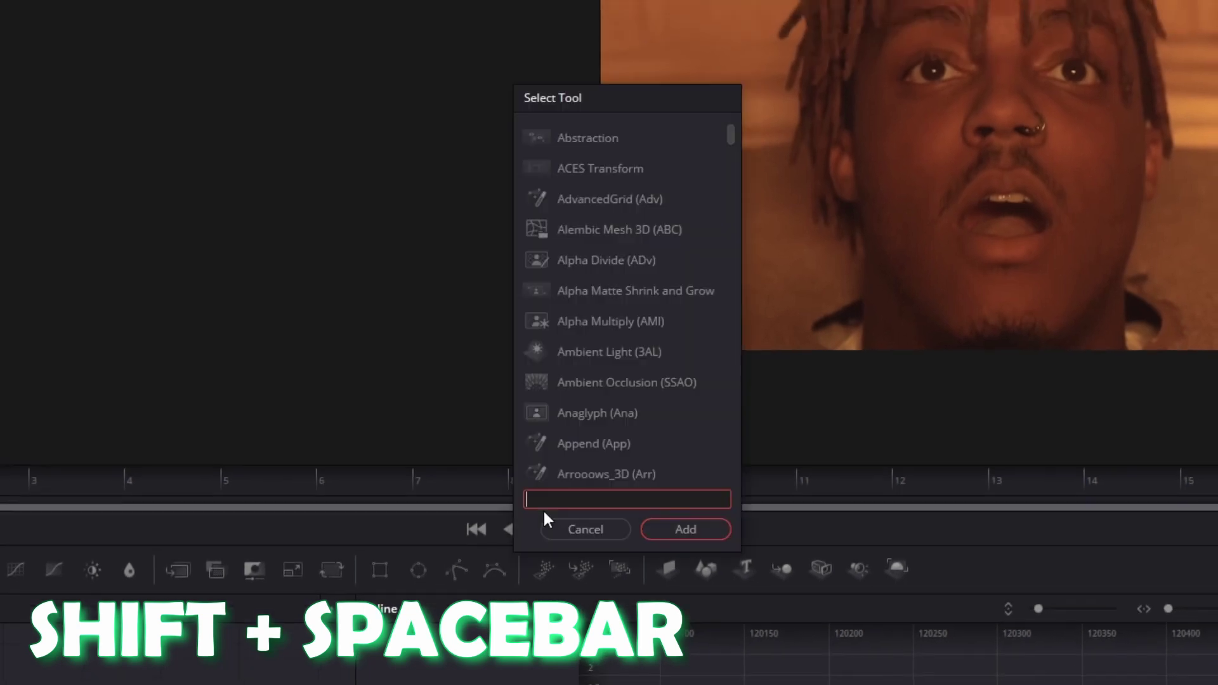
type("imageplane")
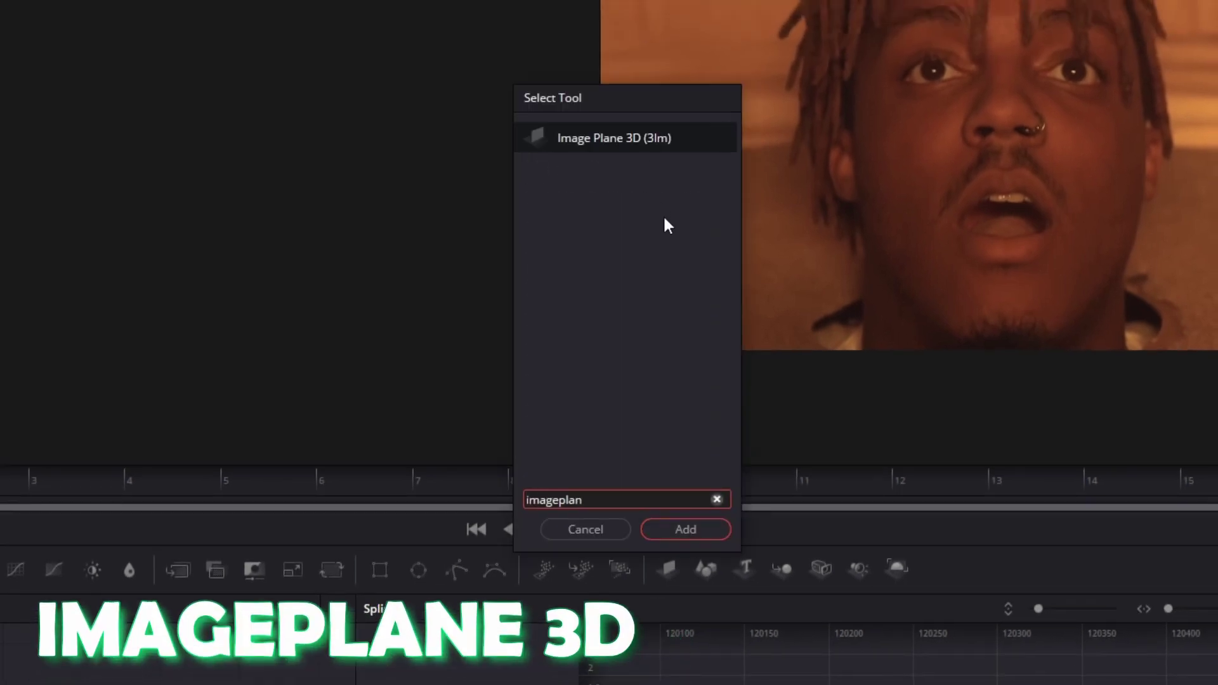
left_click(623, 141)
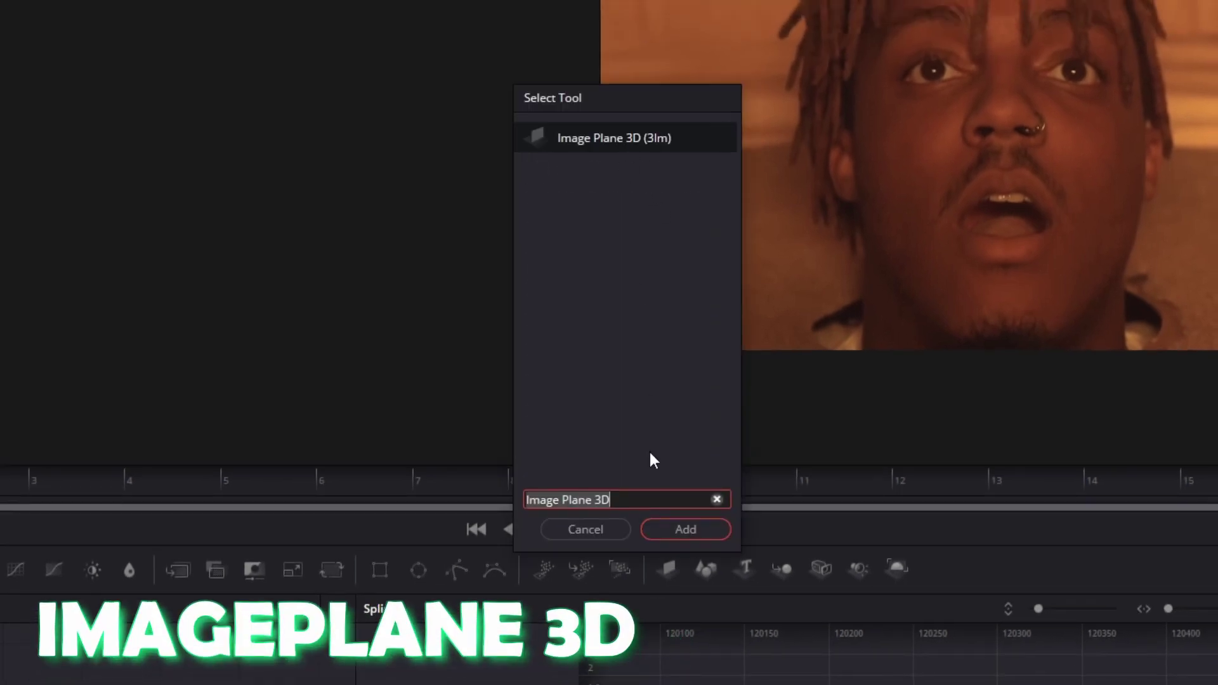
left_click(668, 524)
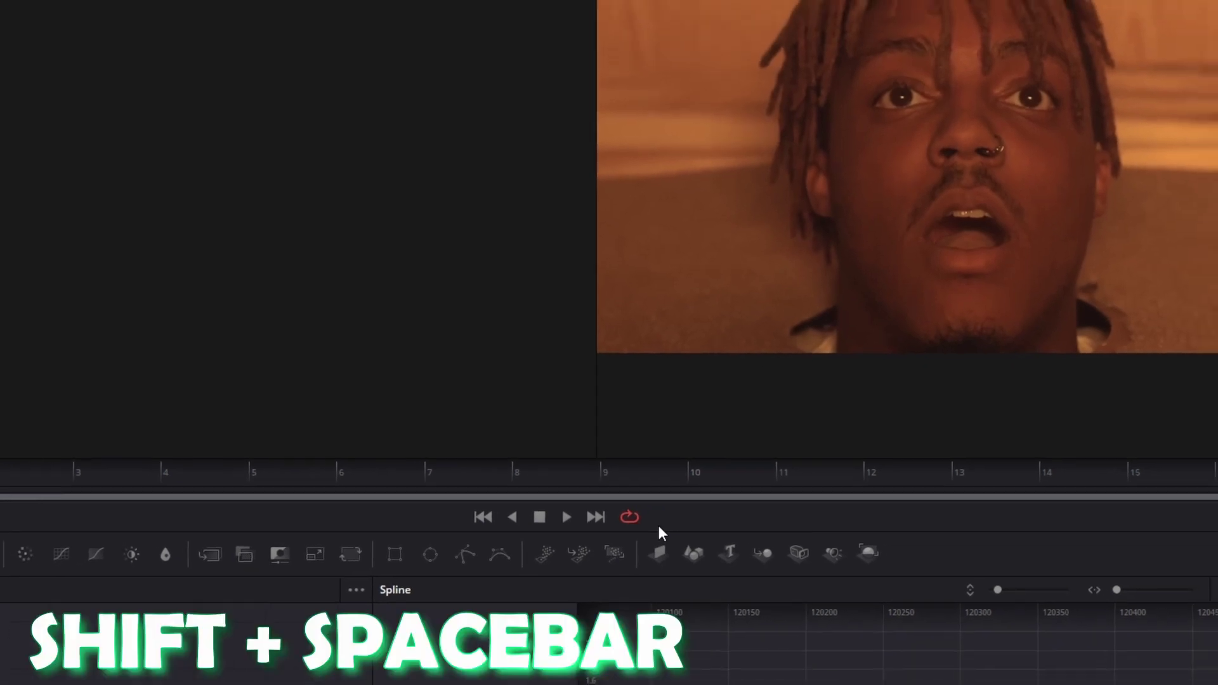
- Add a Merge 3D node after the image plane
key("shift+space")
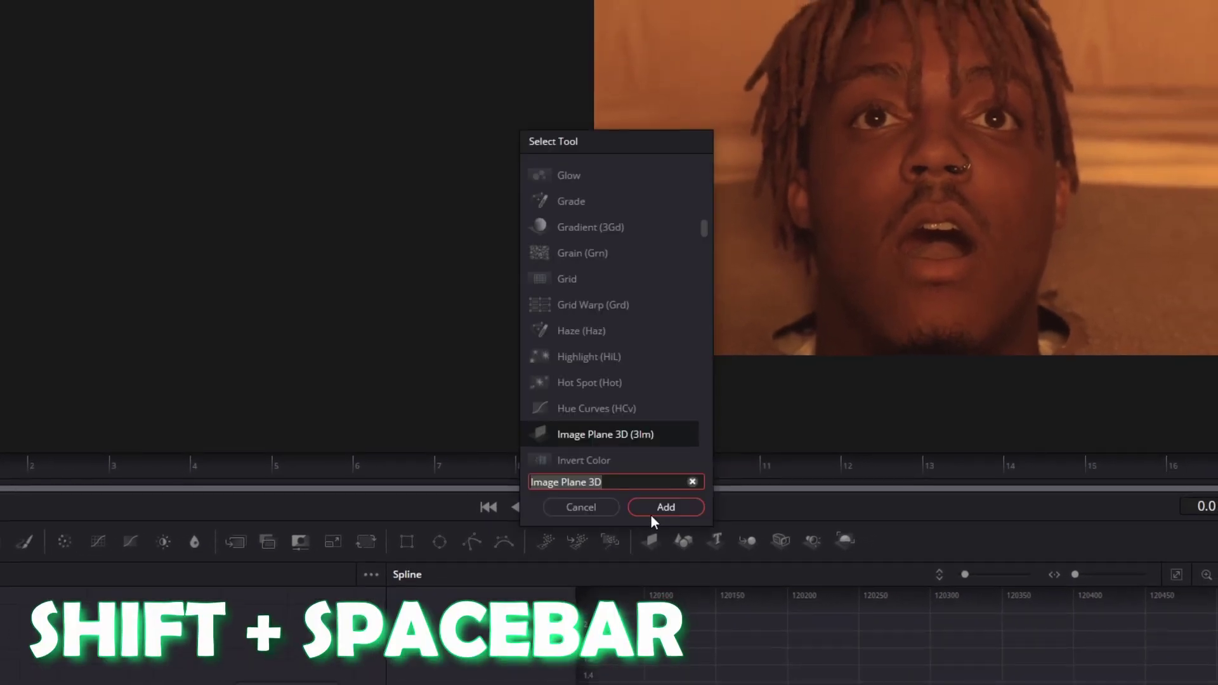
type("merge")
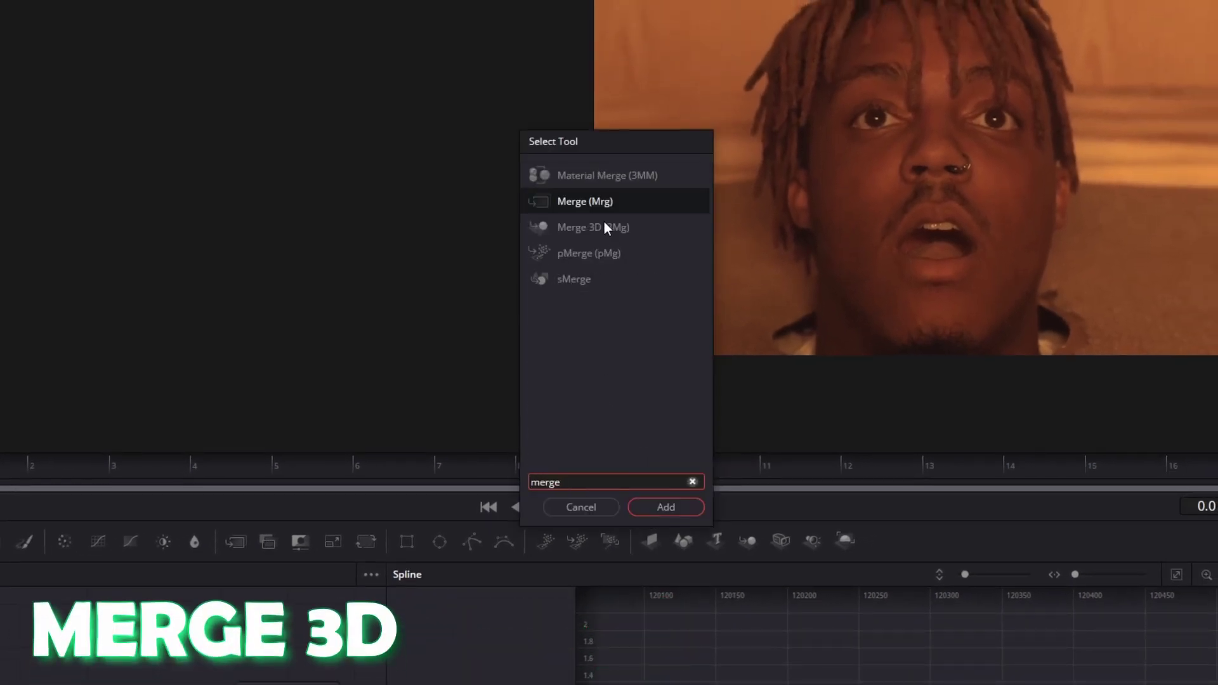
left_click(604, 222)
left_click(681, 509)
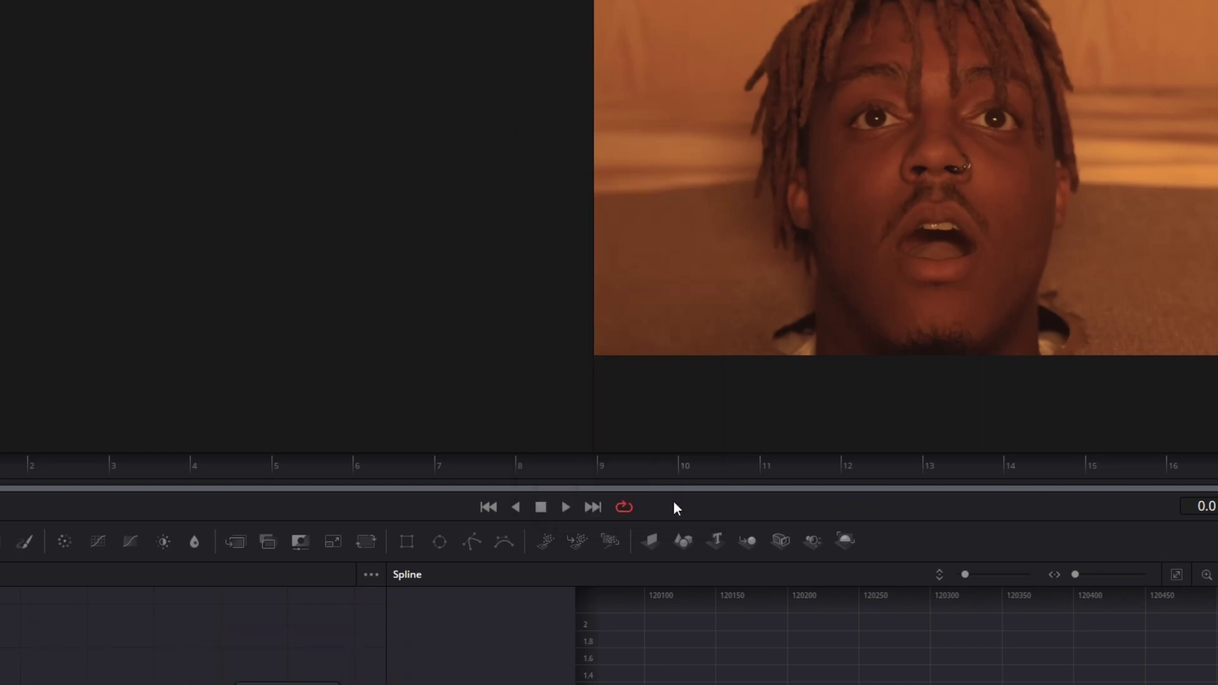
- Add a Camera 3D node feeding into Merge3D1
key("shift+space")
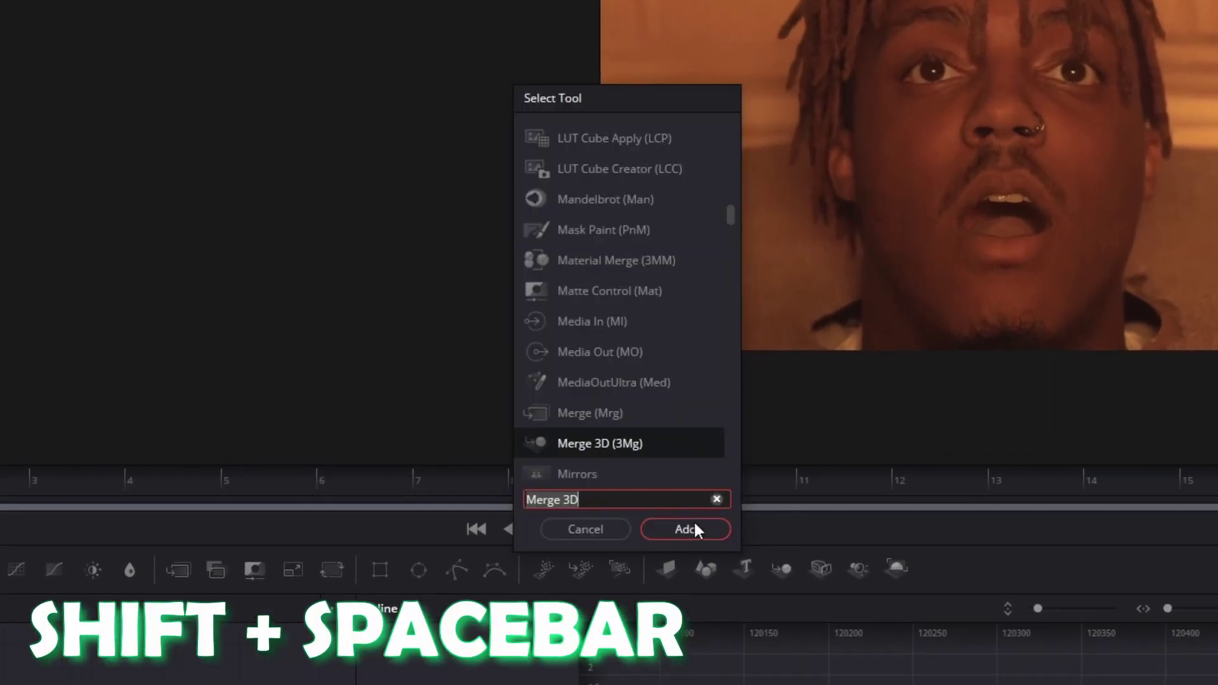
type("camer")
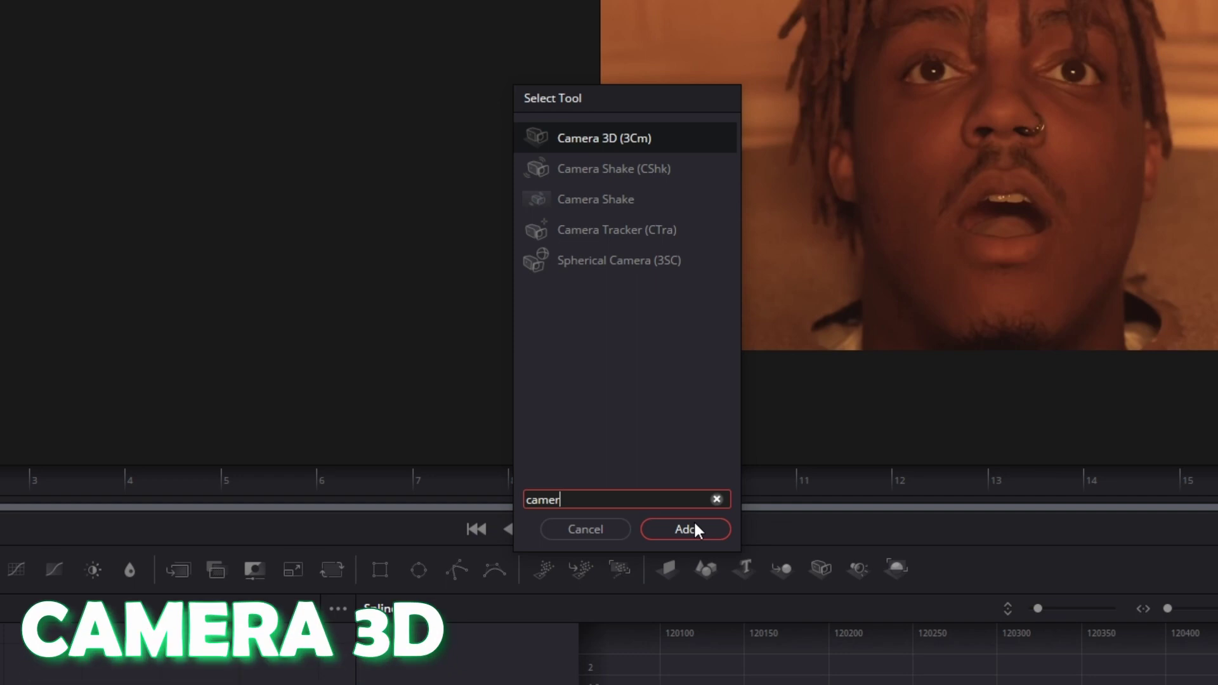
type("a")
left_click(647, 146)
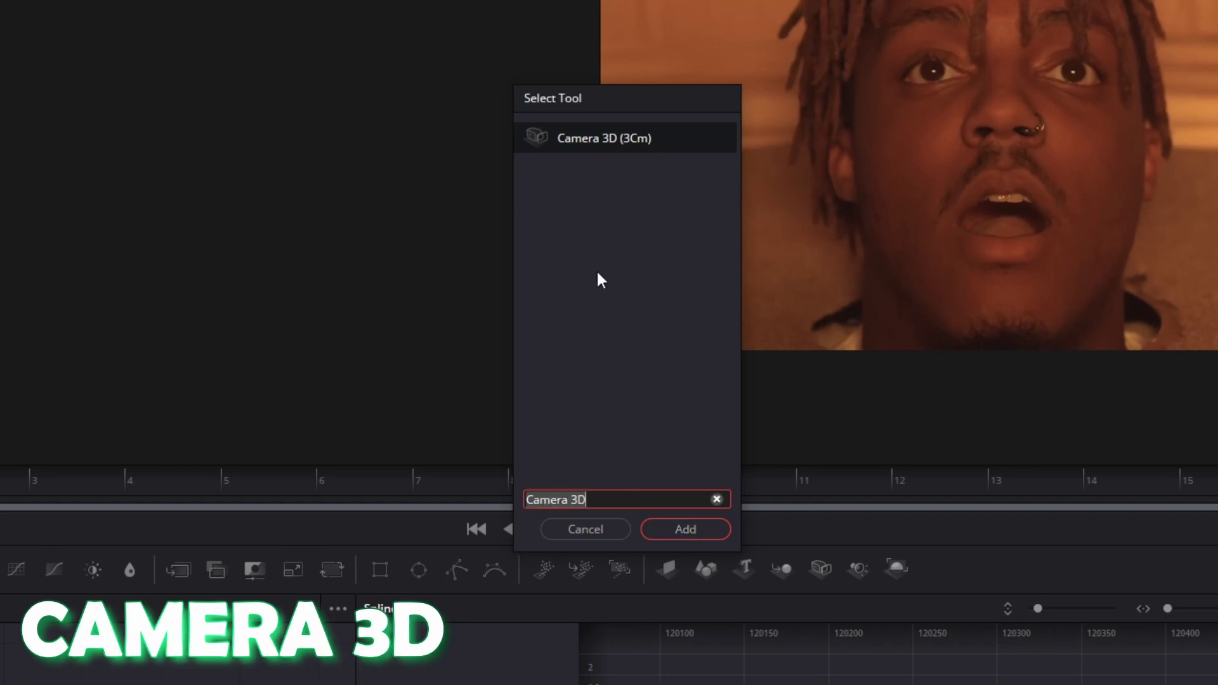
left_click(676, 531)
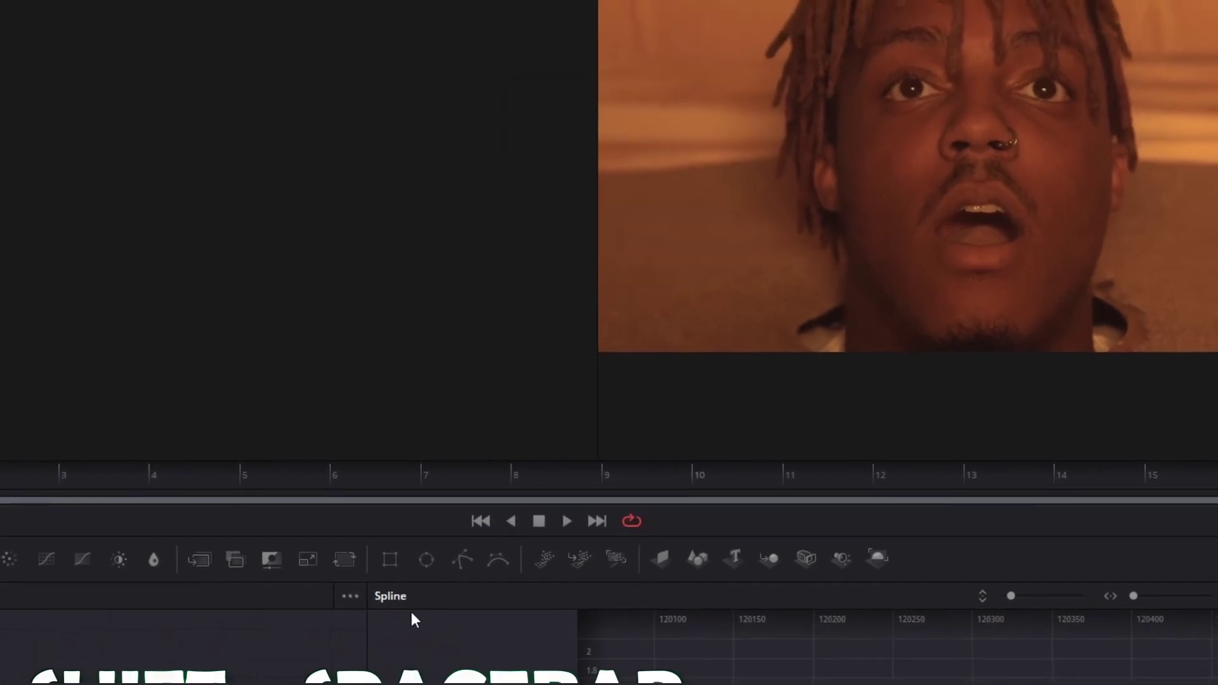
- Add a Renderer 3D node after Merge3D1 and connect its output to MediaOut1
key("shift+space")
type("render")
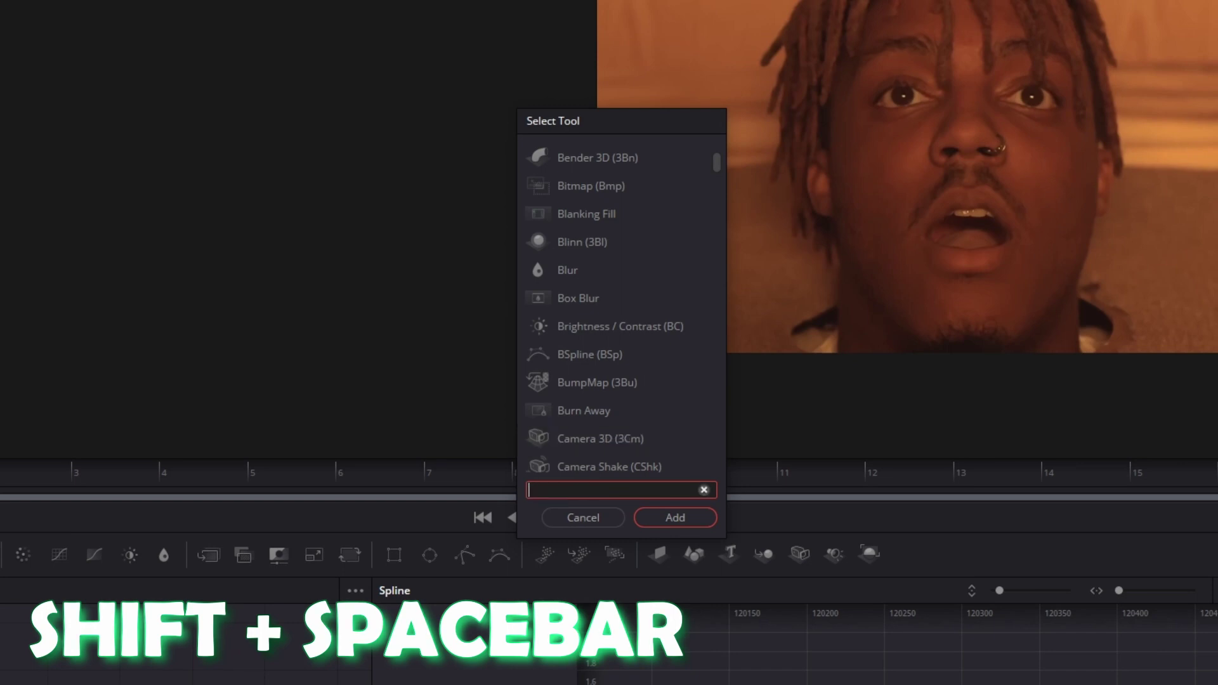
type("ere")
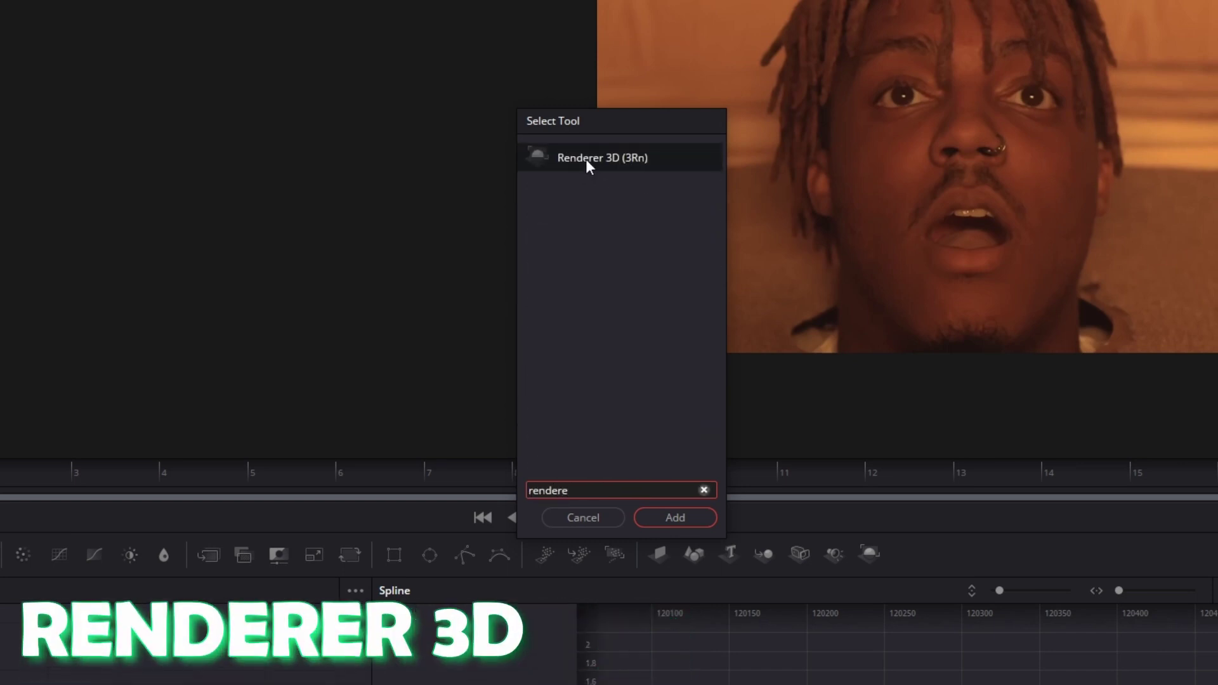
left_click(585, 159)
left_click(664, 517)
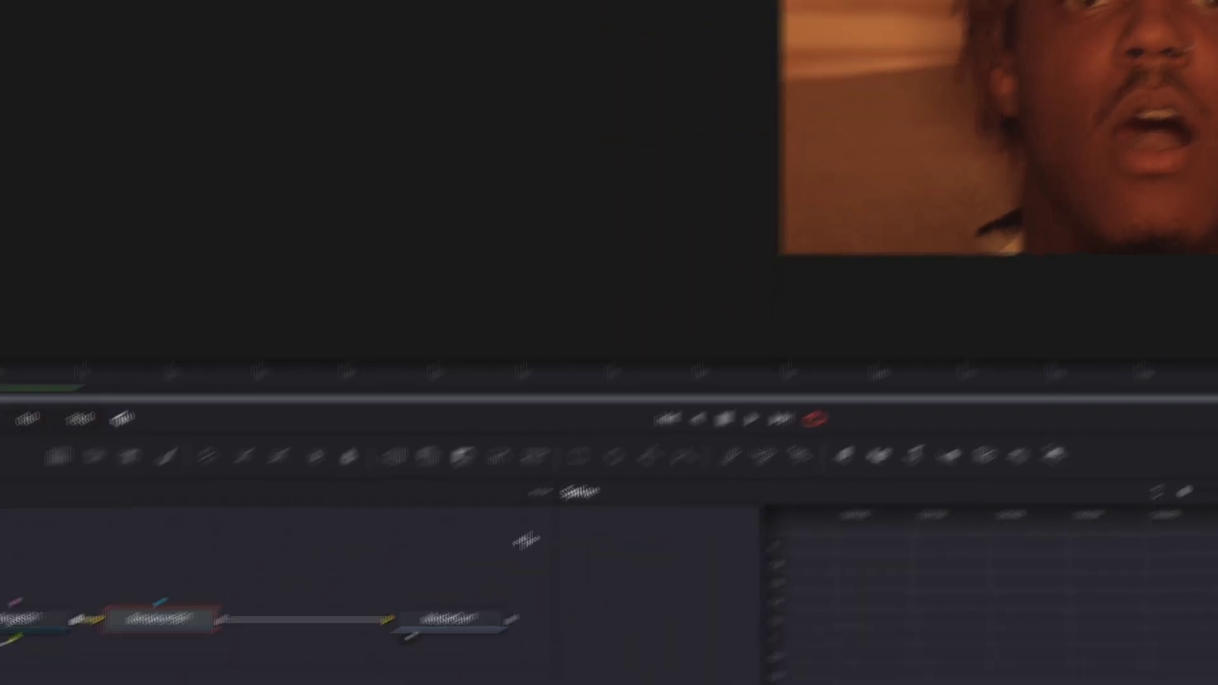
left_click_drag(588, 424, 734, 431)
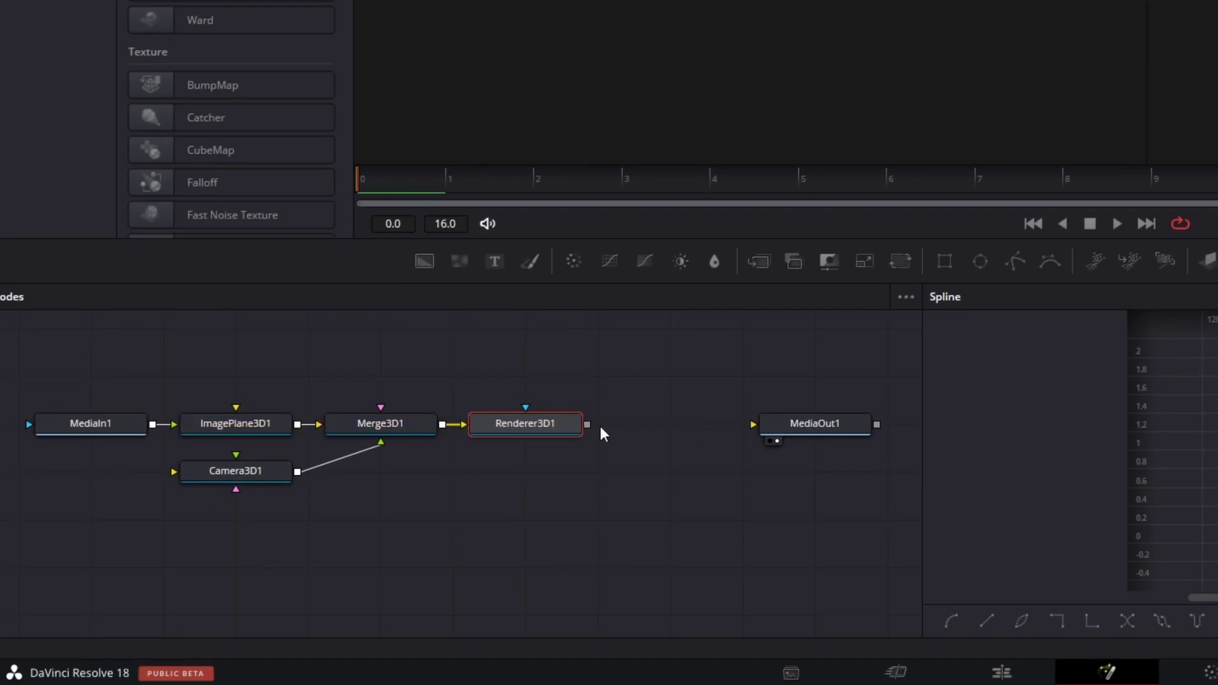
left_click_drag(586, 423, 793, 424)
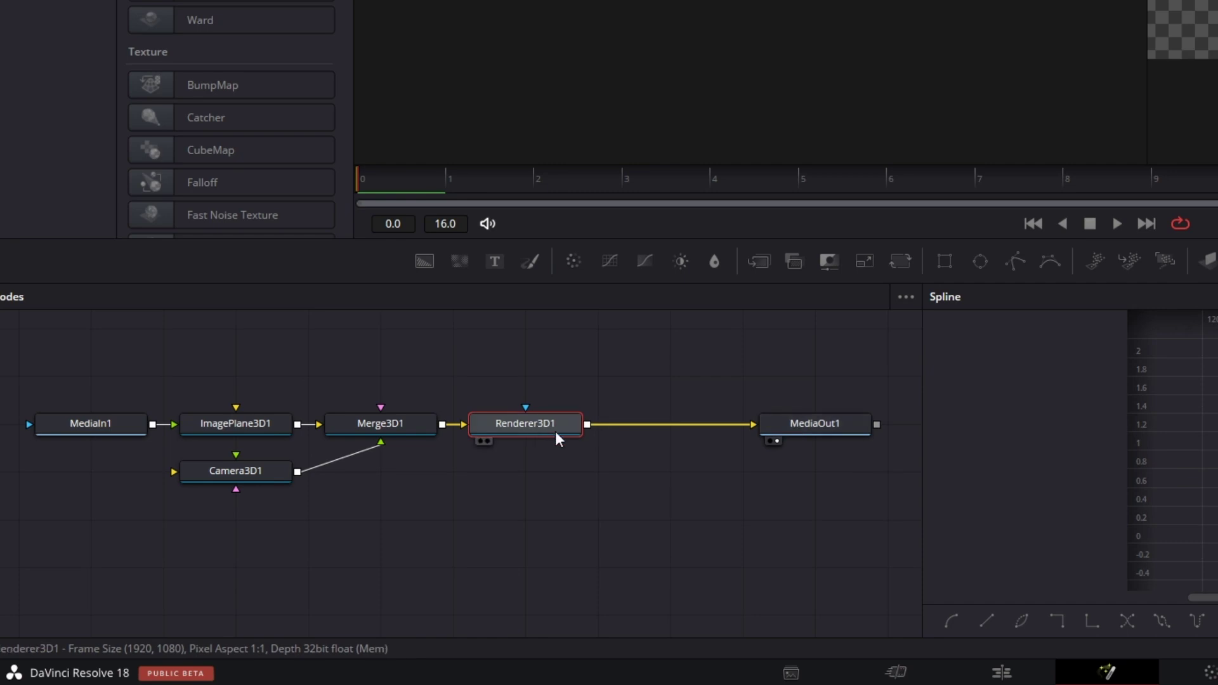
- Add a Polygon mask node to MediaIn1
left_click(101, 421)
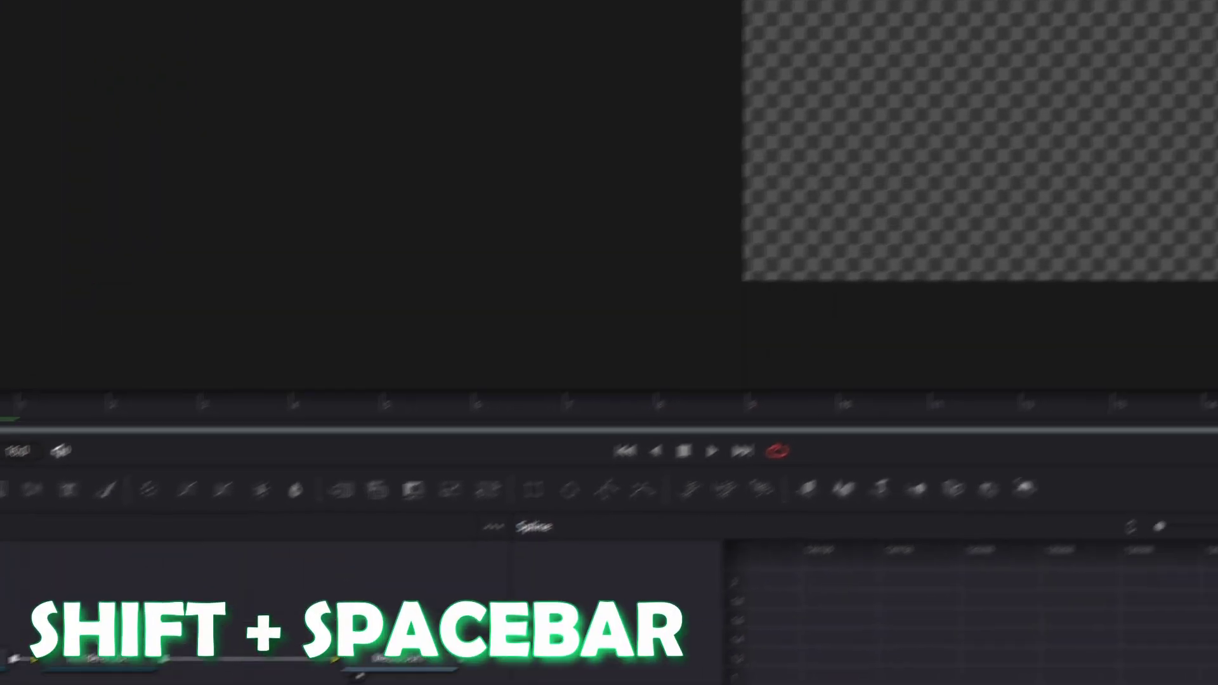
key("shift+space")
type("Renderer 3D")
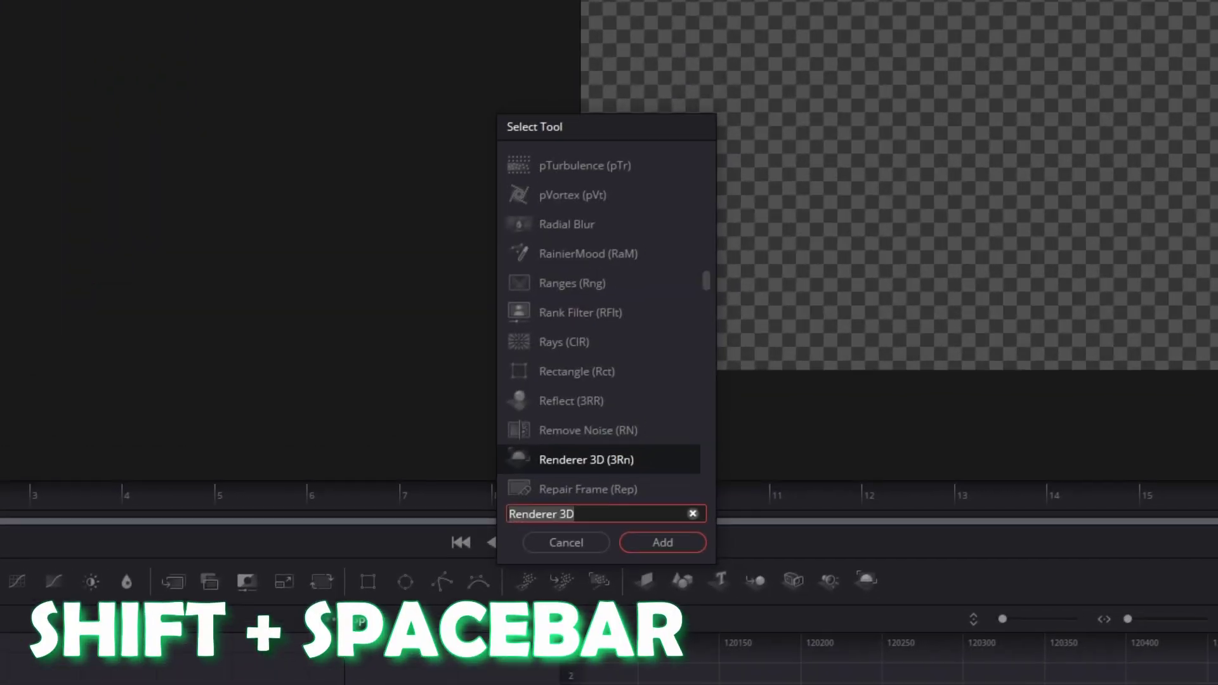
key("BackSpace")
type("poly")
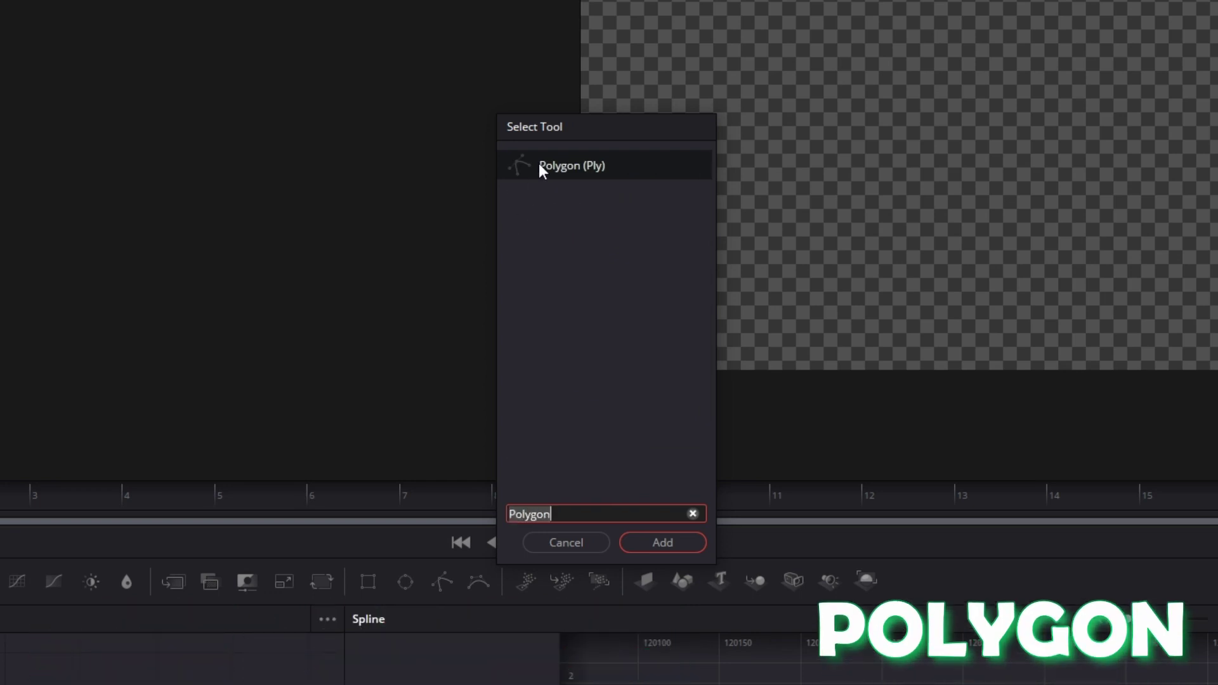
left_click(631, 544)
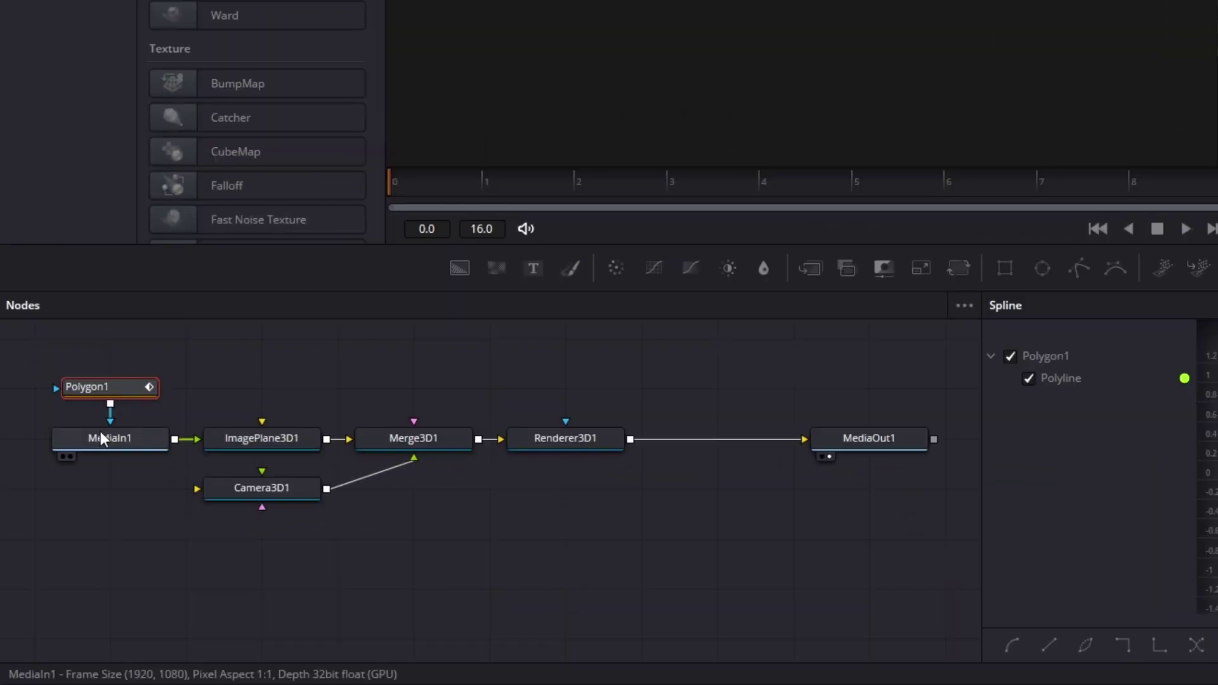
- Show MediaIn1 in the viewer and draw a closed Polygon1 mask around the inside of the man's open mouth
left_click(92, 440)
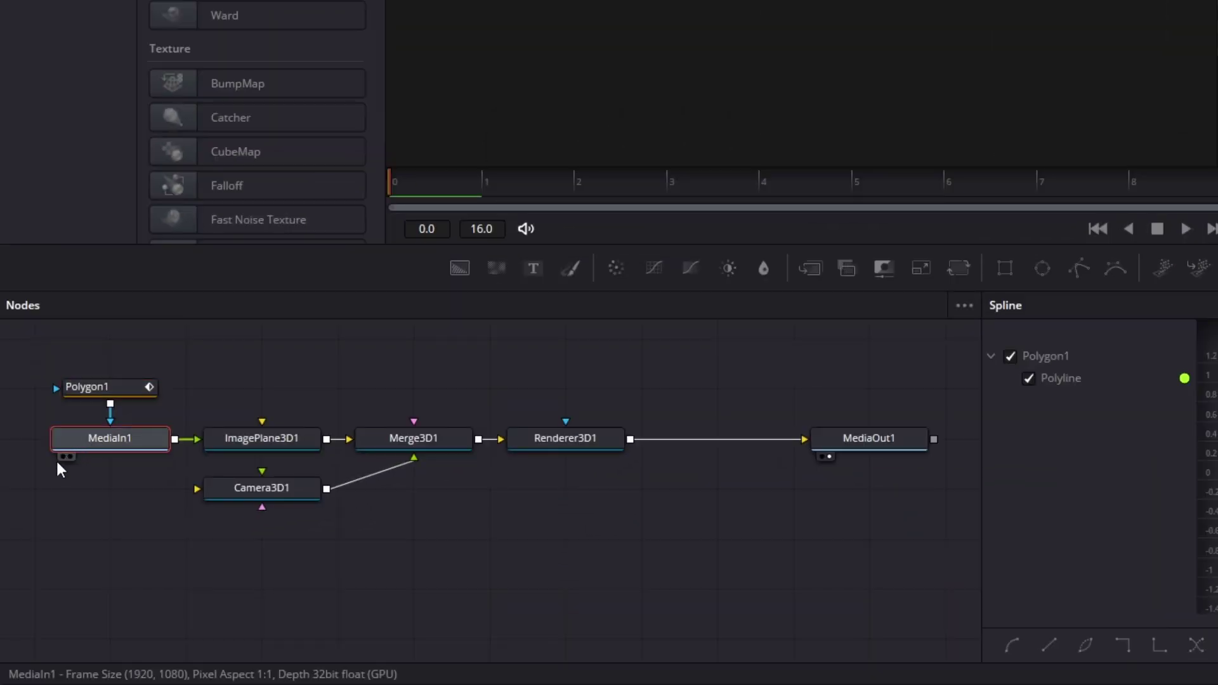
left_click(132, 389)
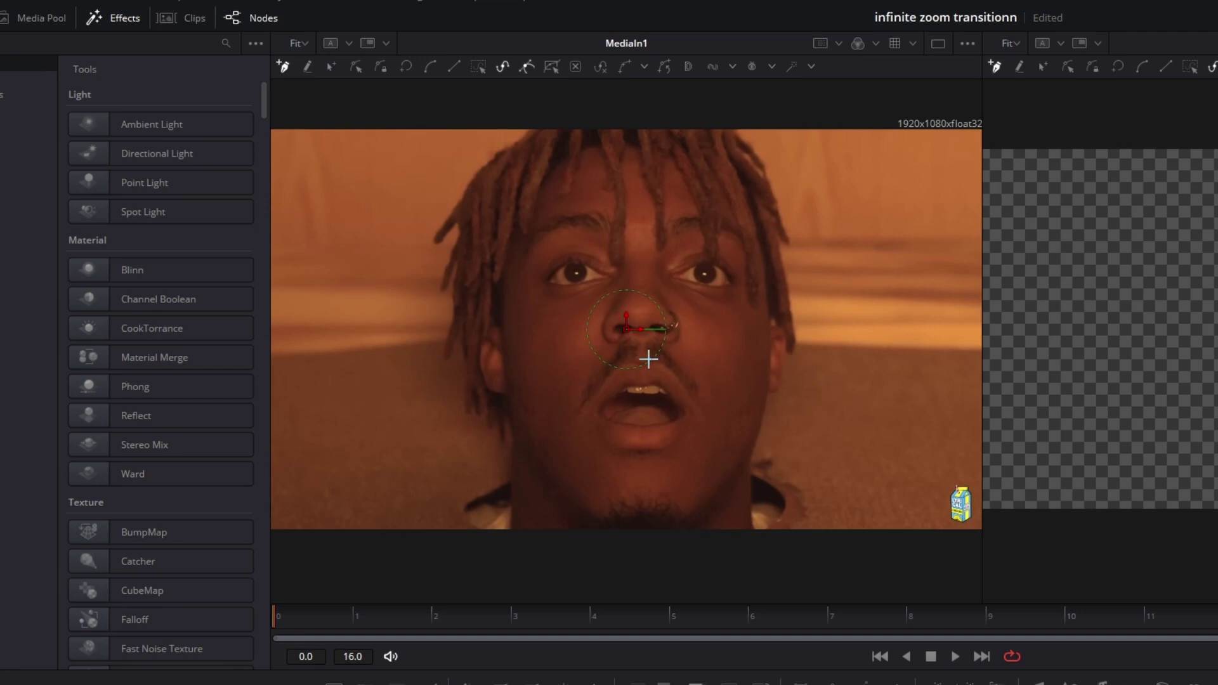
scroll(609, 378, "up", 4)
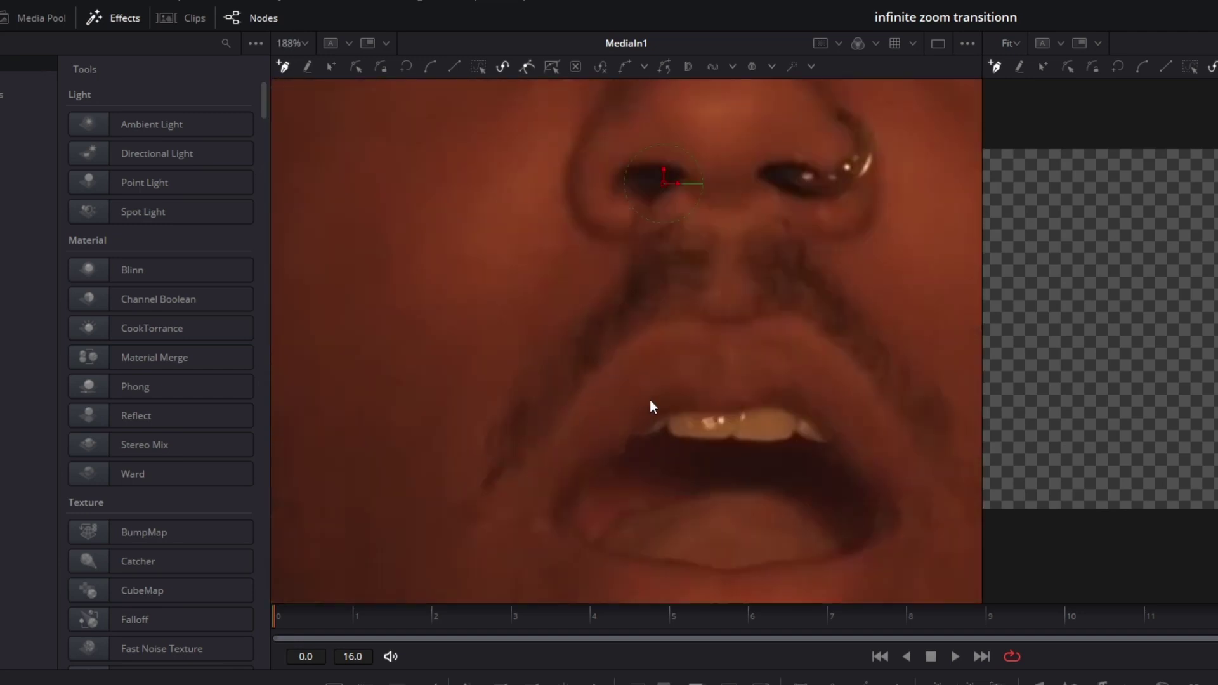
left_click_drag(564, 501, 603, 465)
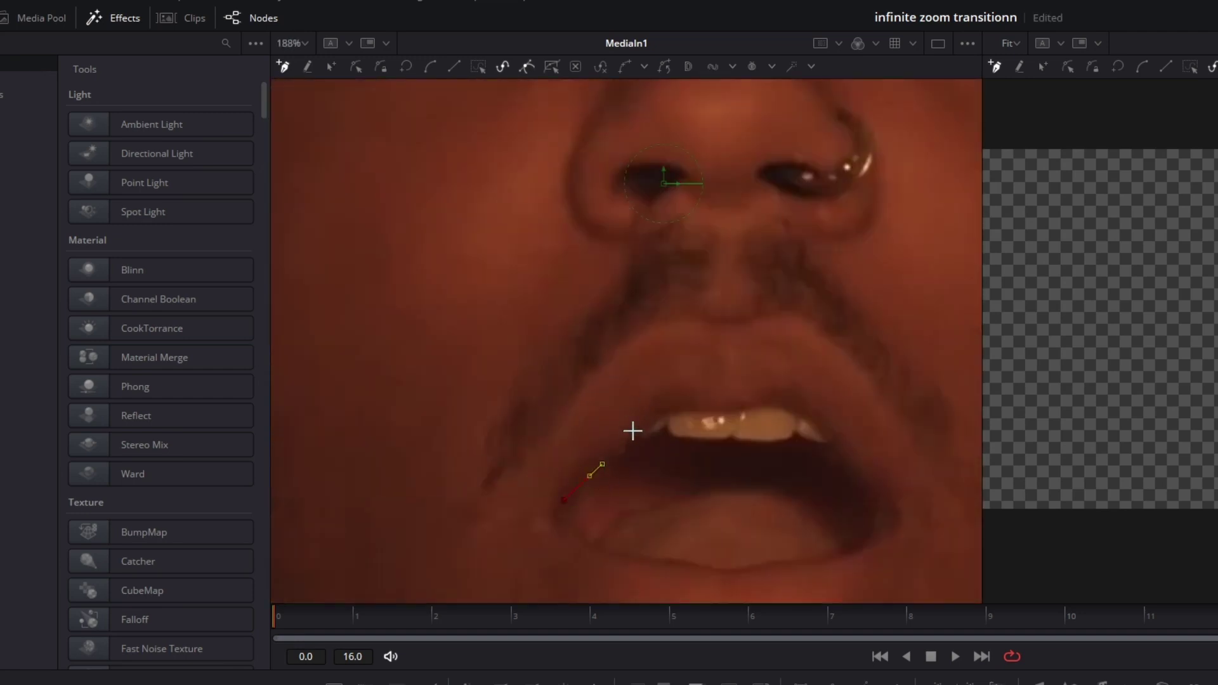
left_click(585, 541)
left_click(564, 502)
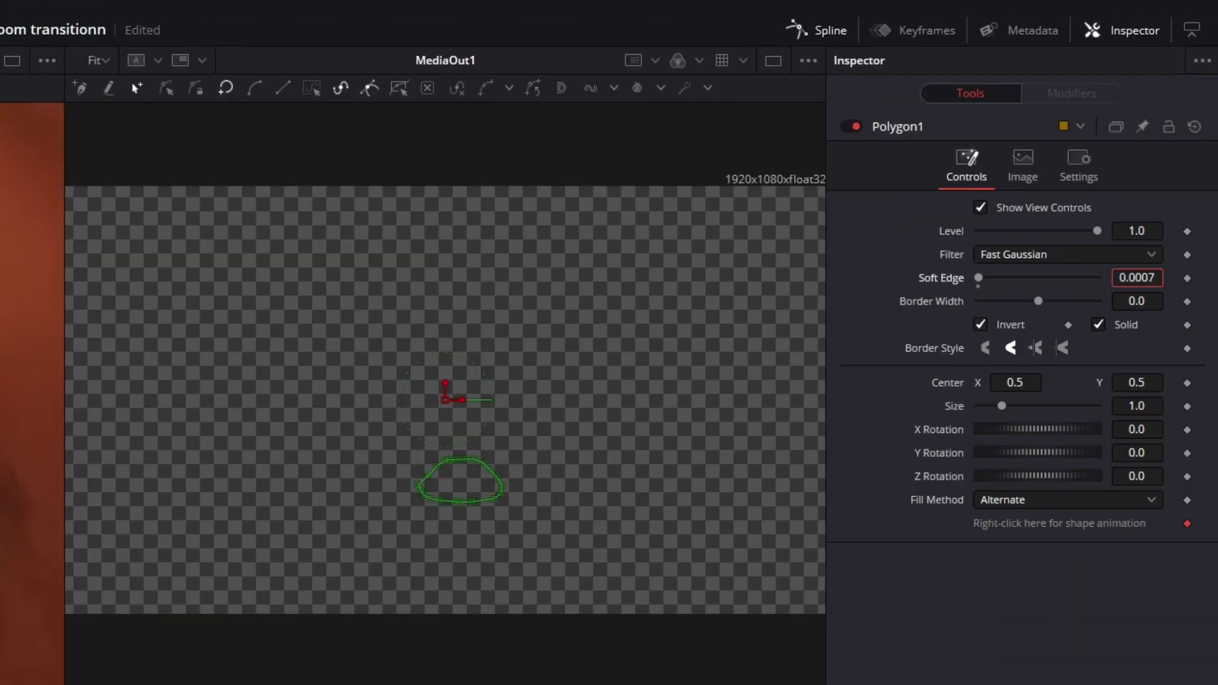
- Increase Polygon1's soft edge slightly to feather the mask around the mouth
left_click_drag(1136, 277, 1142, 277)
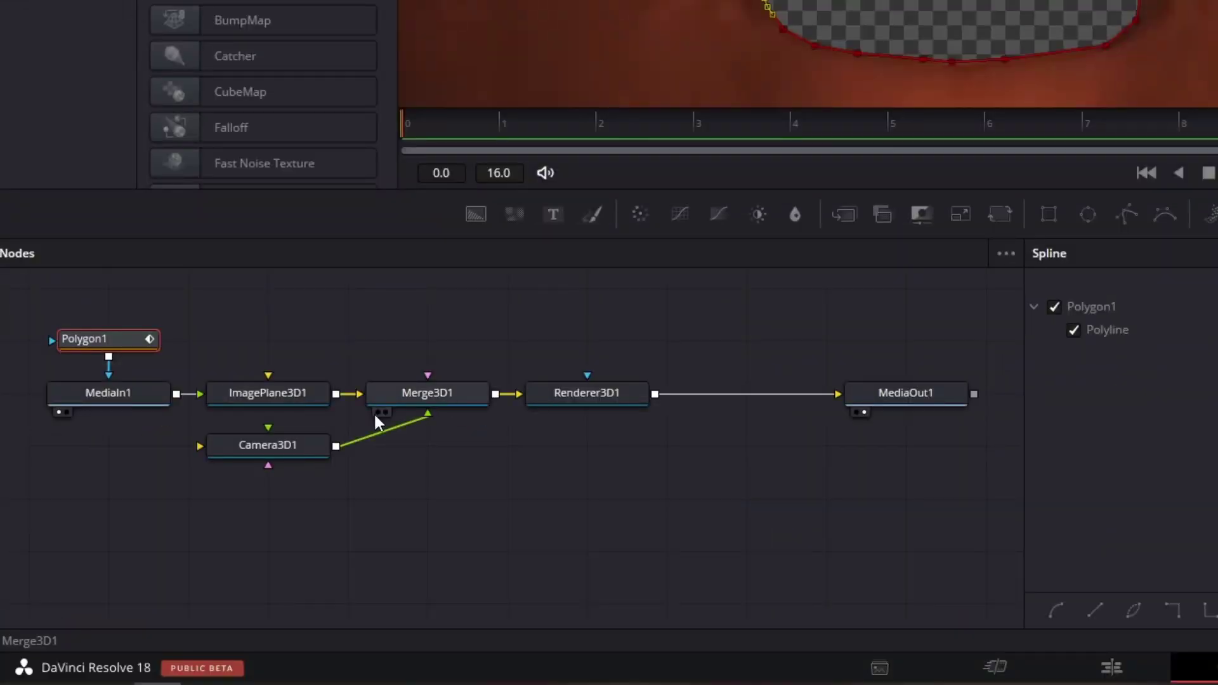
- Show Merge3D1 in the viewer and shift ImagePlane3D1 along its Z translation
left_click(379, 410)
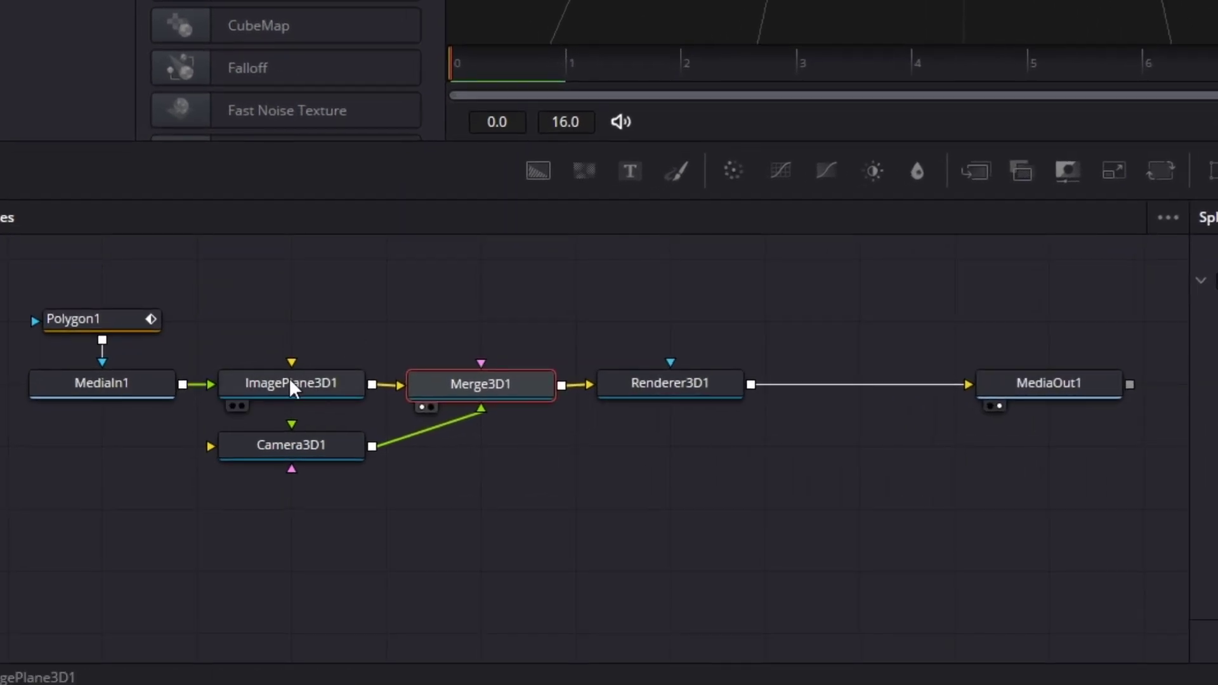
left_click(292, 388)
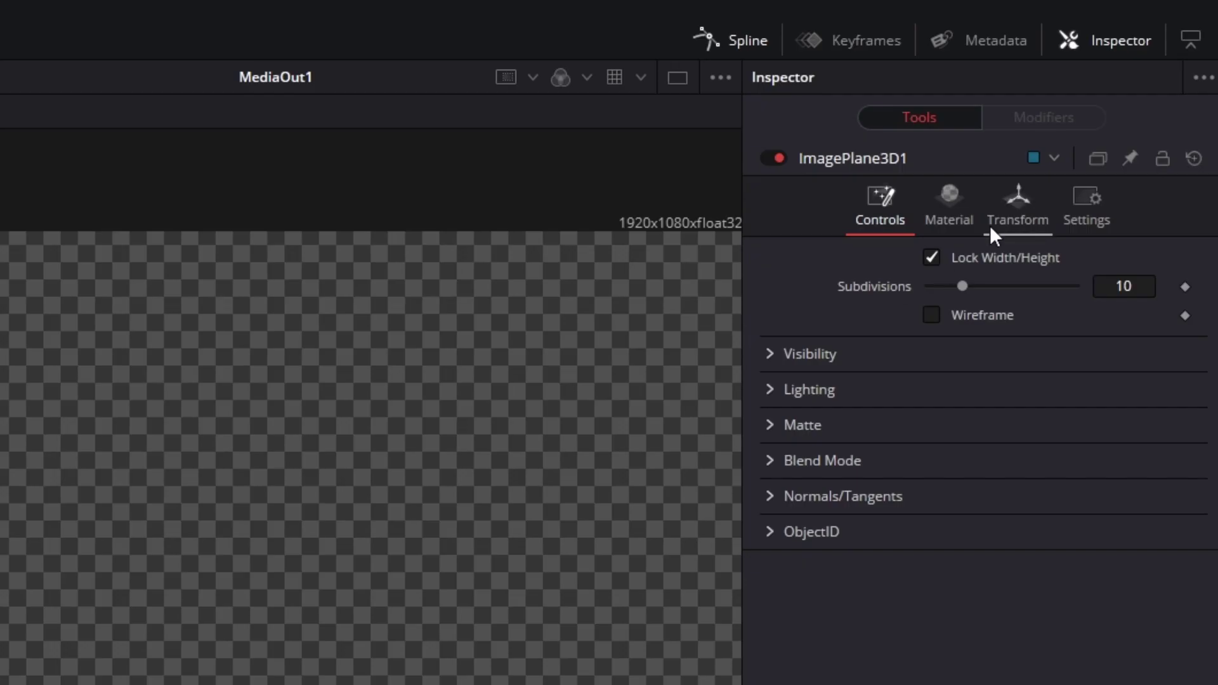
left_click(992, 215)
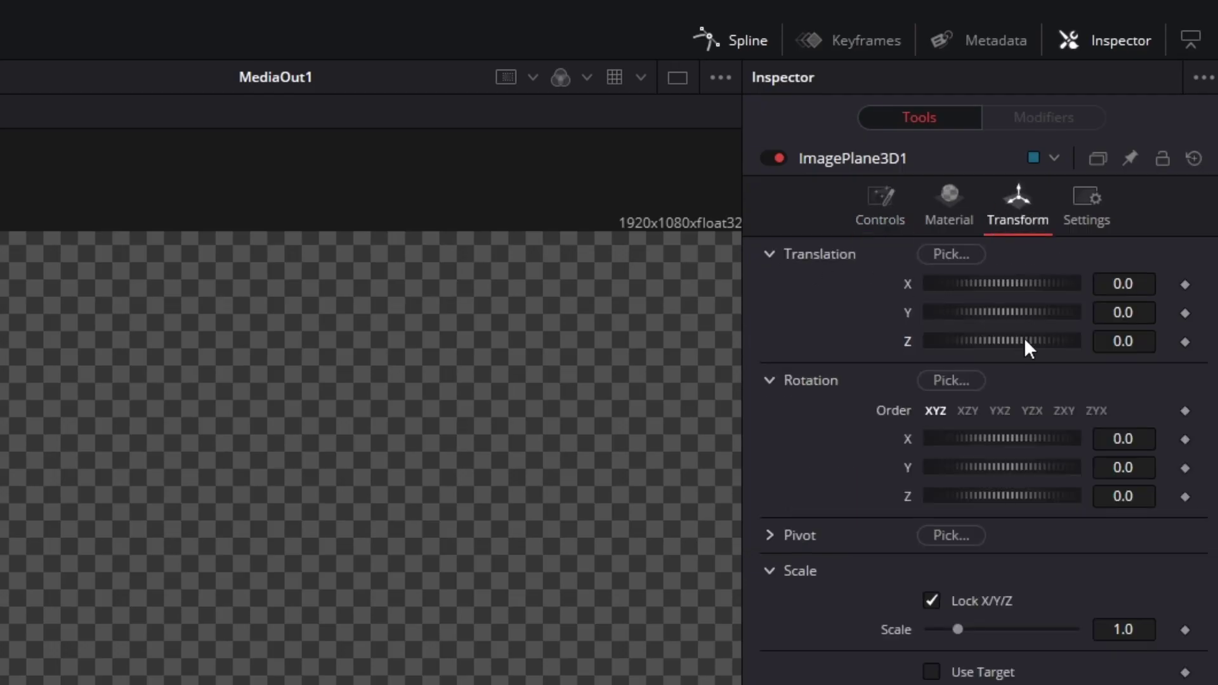
left_click_drag(1024, 341, 1009, 333)
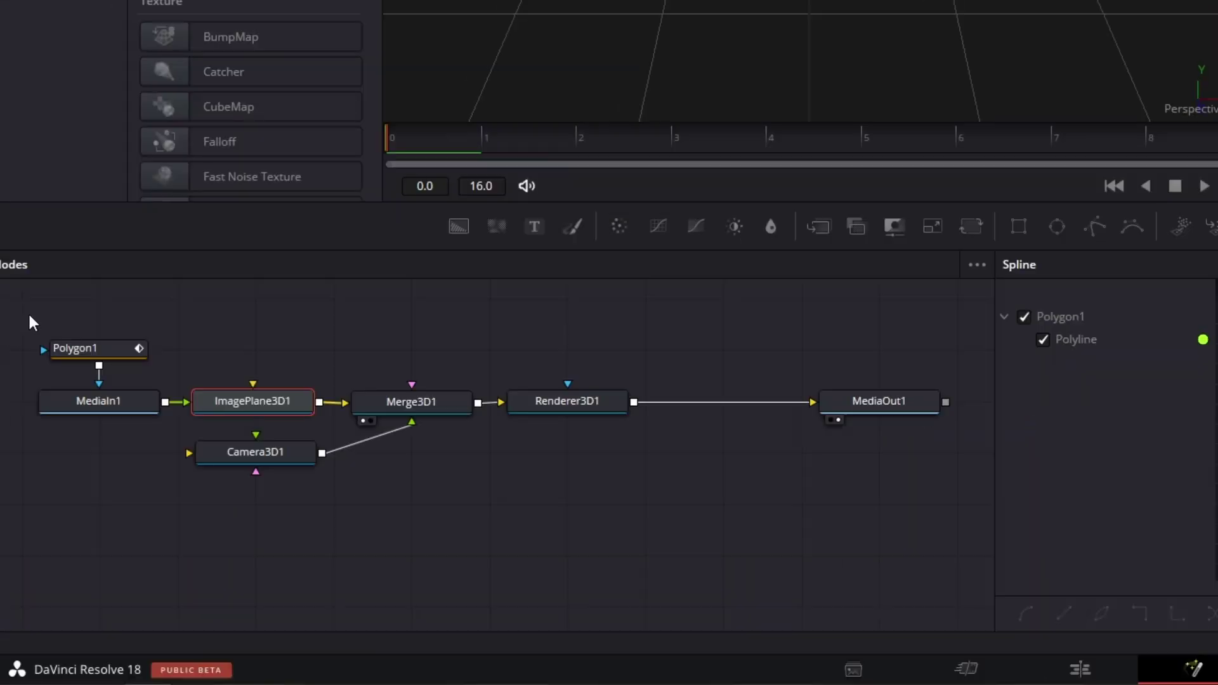
- Duplicate the Polygon1, MediaIn1 and ImagePlane3D1 nodes, place the copies above the originals and connect the copied image plane to Merge3D1
left_click_drag(28, 311, 257, 406)
key("ctrl+c")
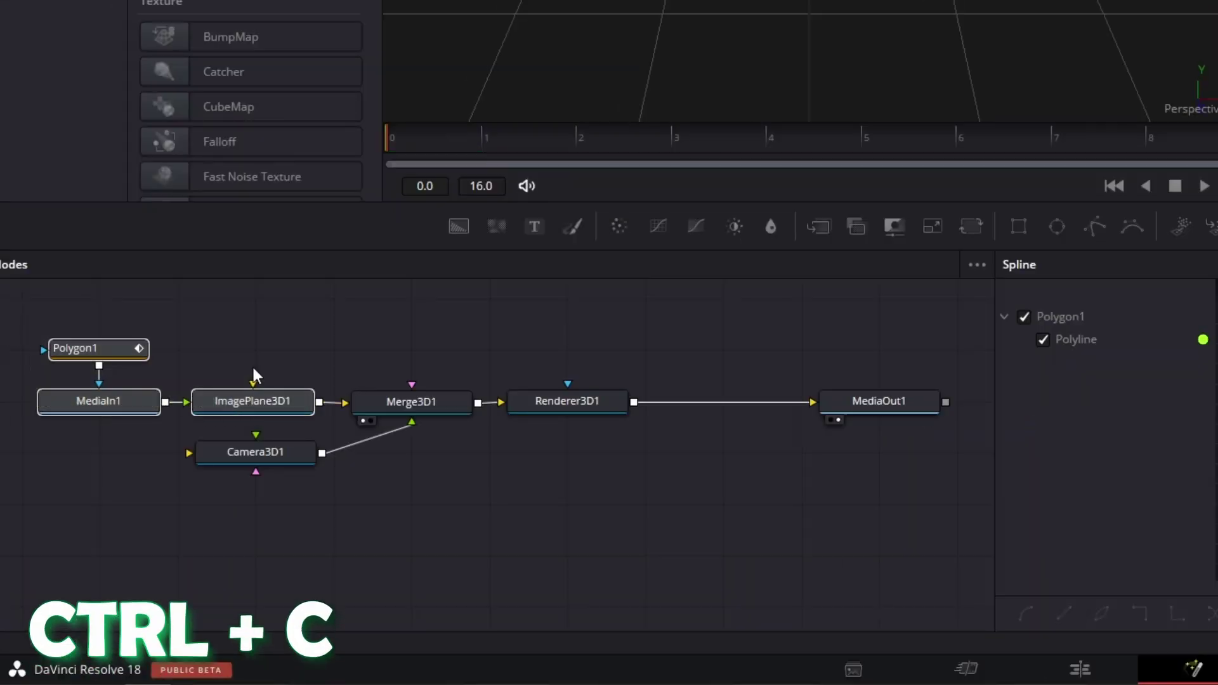
key("ctrl+v")
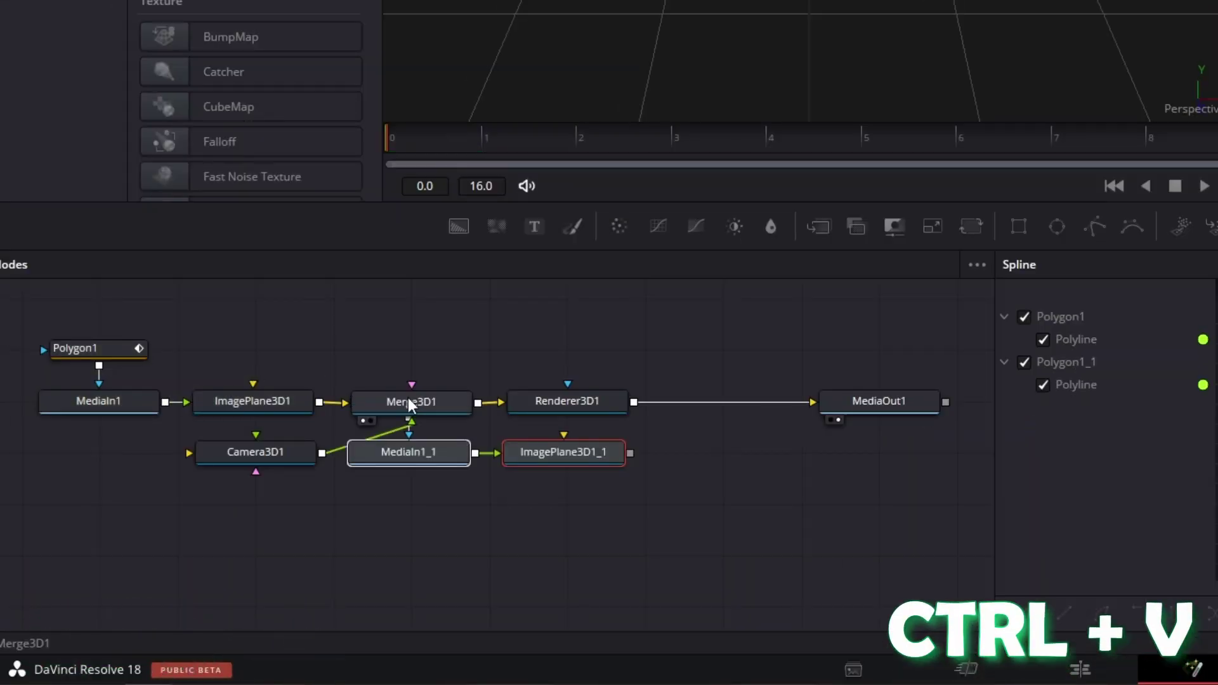
left_click_drag(410, 449, 306, 338)
left_click_drag(491, 356, 491, 372)
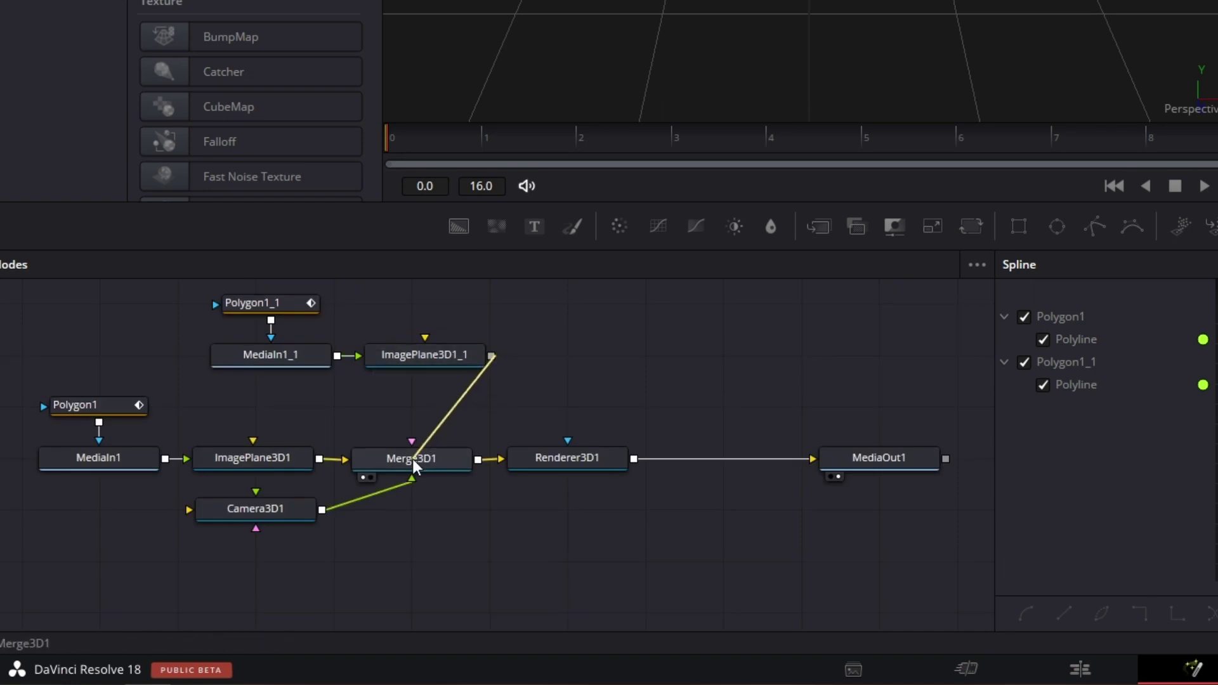
left_click_drag(412, 458, 412, 459)
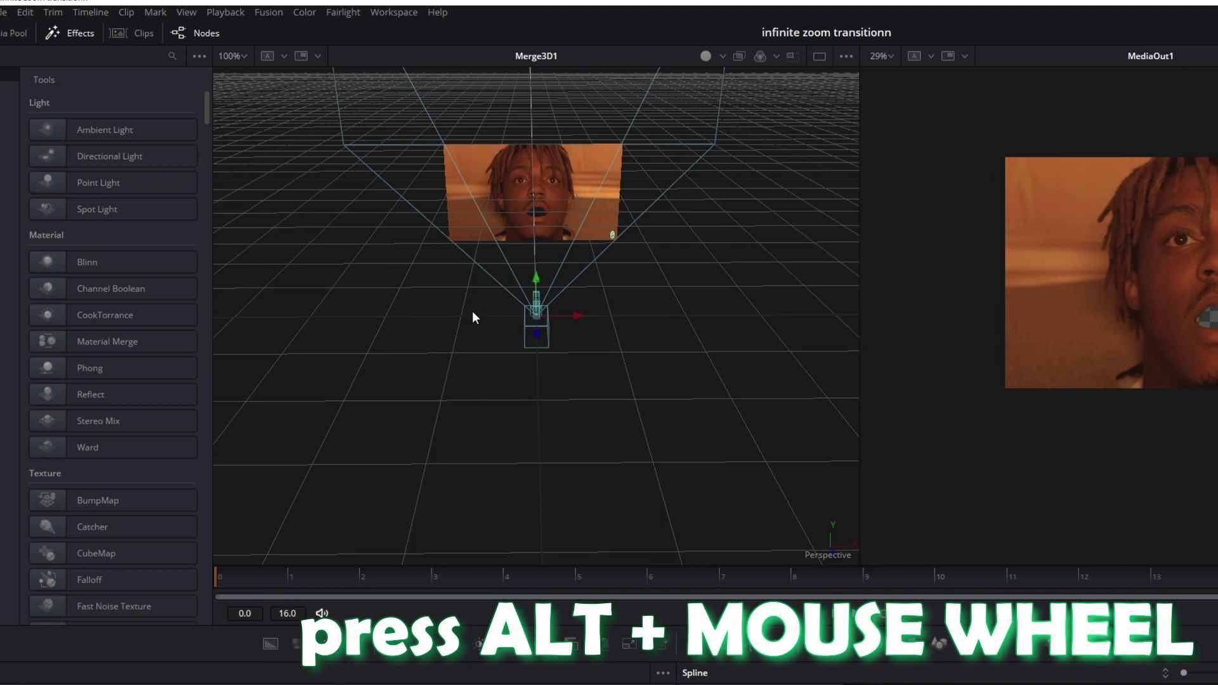
- Move ImagePlane3D1_1 back along Z in the 3D scene, leaving a gap behind the first image plane
left_click_drag(466, 310, 662, 295)
scroll(661, 294, "down", 3)
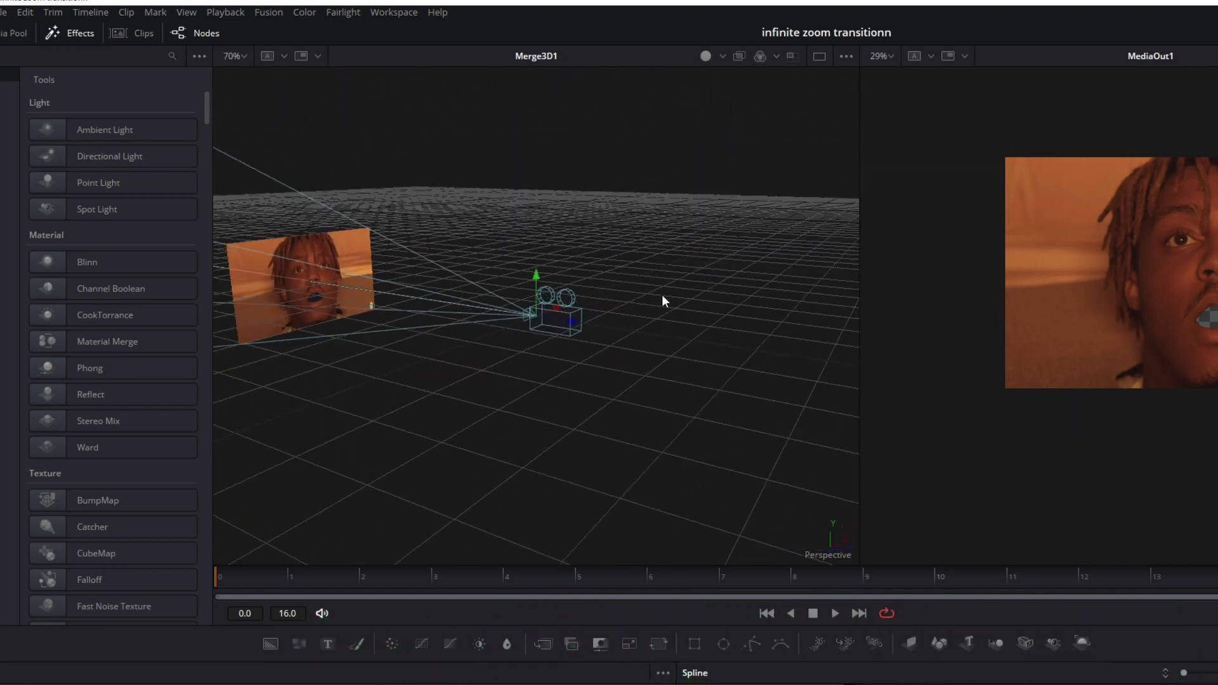
scroll(637, 304, "down", 3)
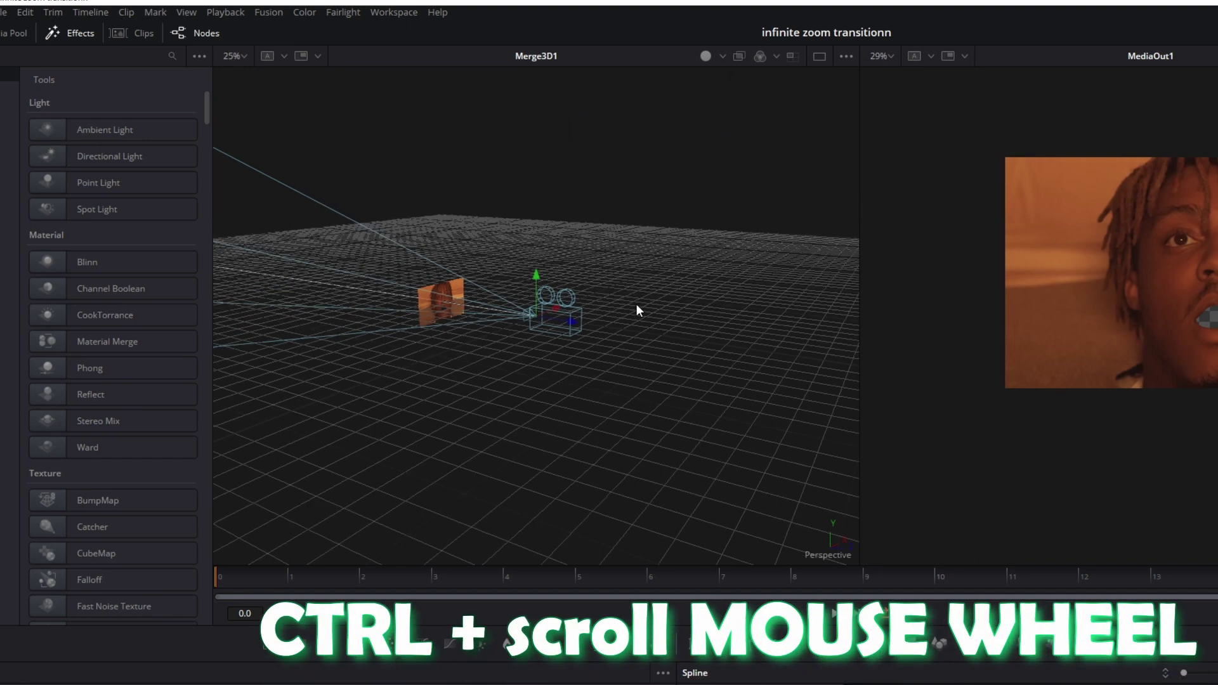
scroll(637, 304, "up", 3)
scroll(637, 310, "down", 5)
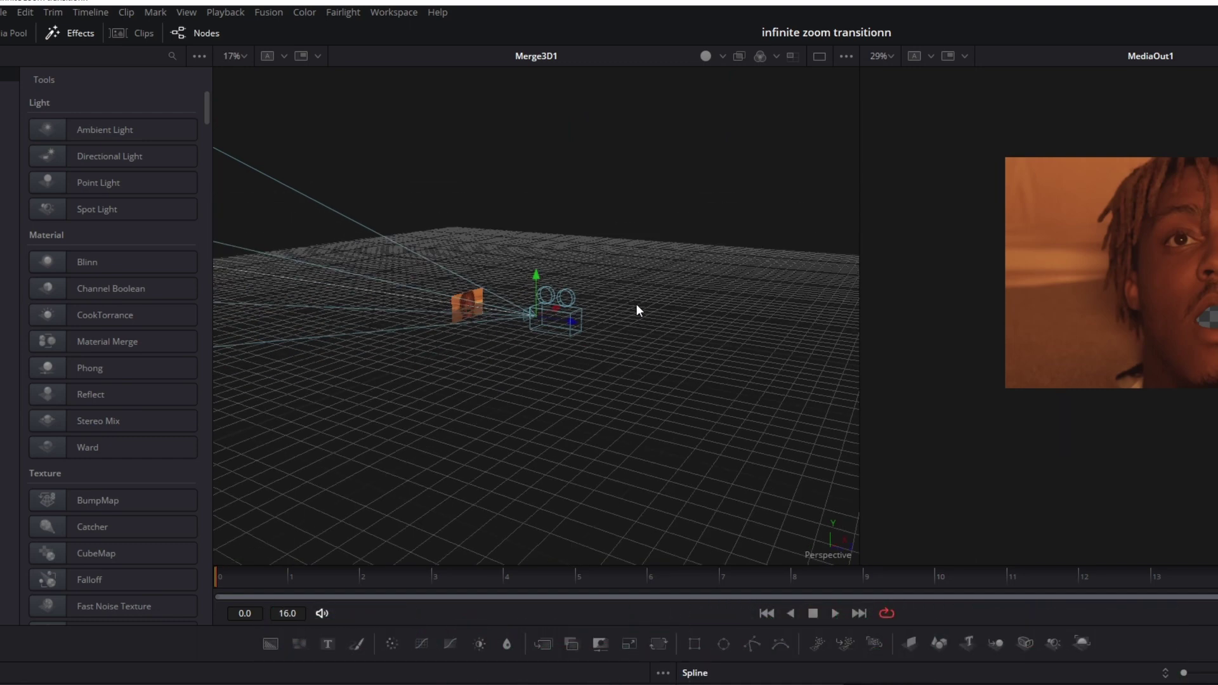
scroll(637, 309, "up", 6)
left_click_drag(446, 370, 662, 420)
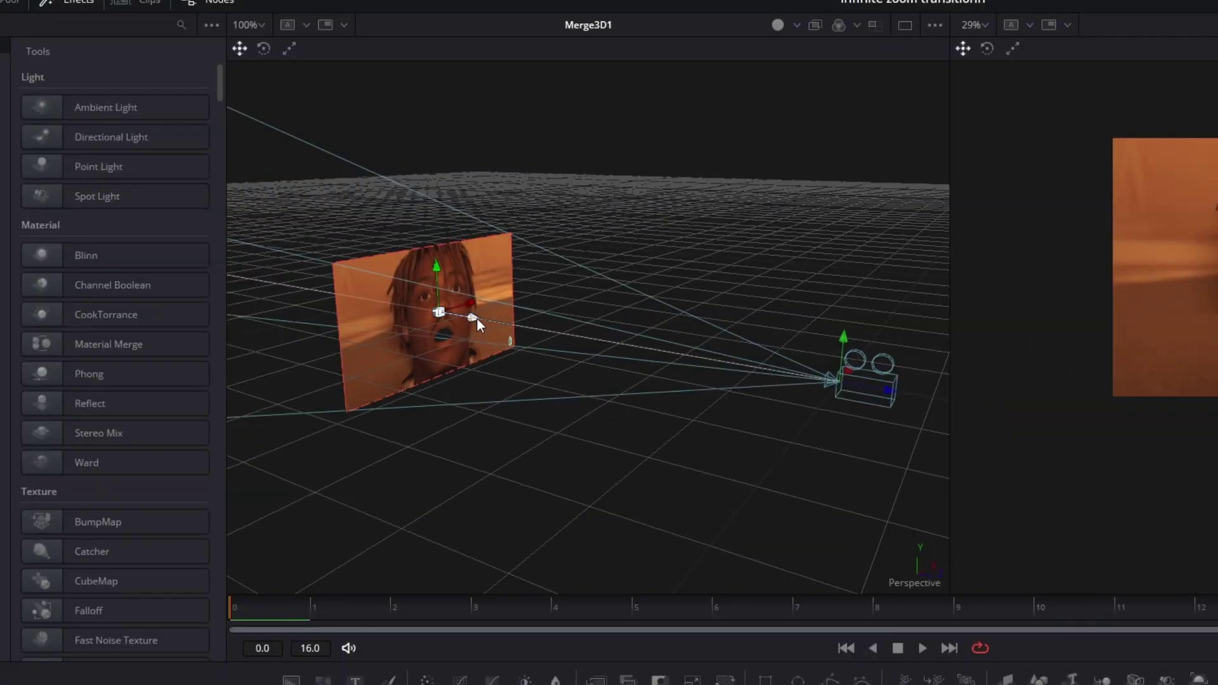
left_click_drag(477, 319, 415, 305)
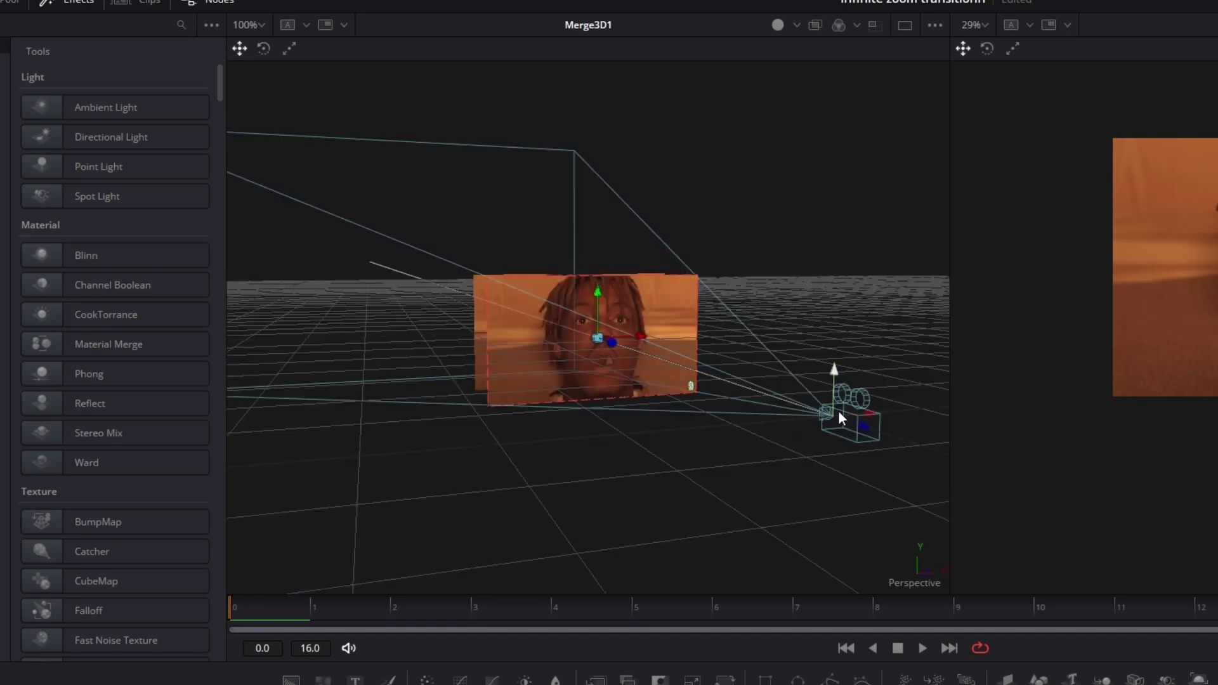
left_click_drag(656, 407, 910, 416)
left_click_drag(433, 366, 633, 383)
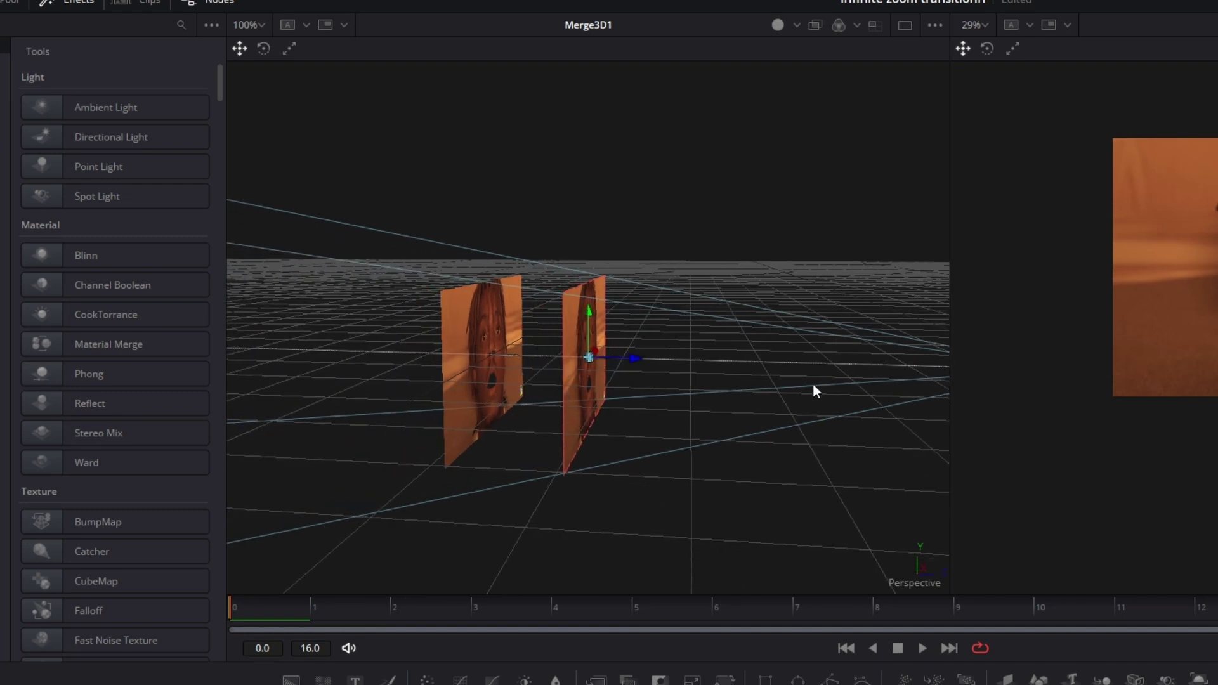
left_click_drag(813, 384, 799, 427)
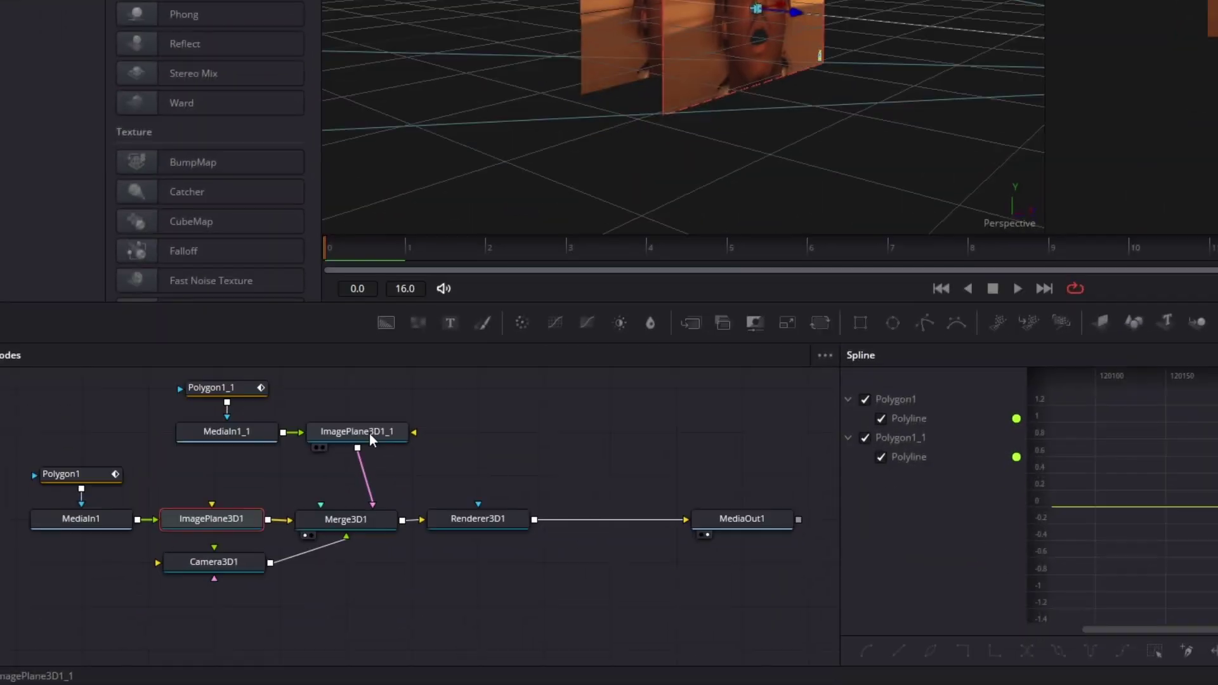
- Open the transform settings of ImagePlane3D1_1
left_click(369, 433)
left_click_drag(523, 383, 660, 404)
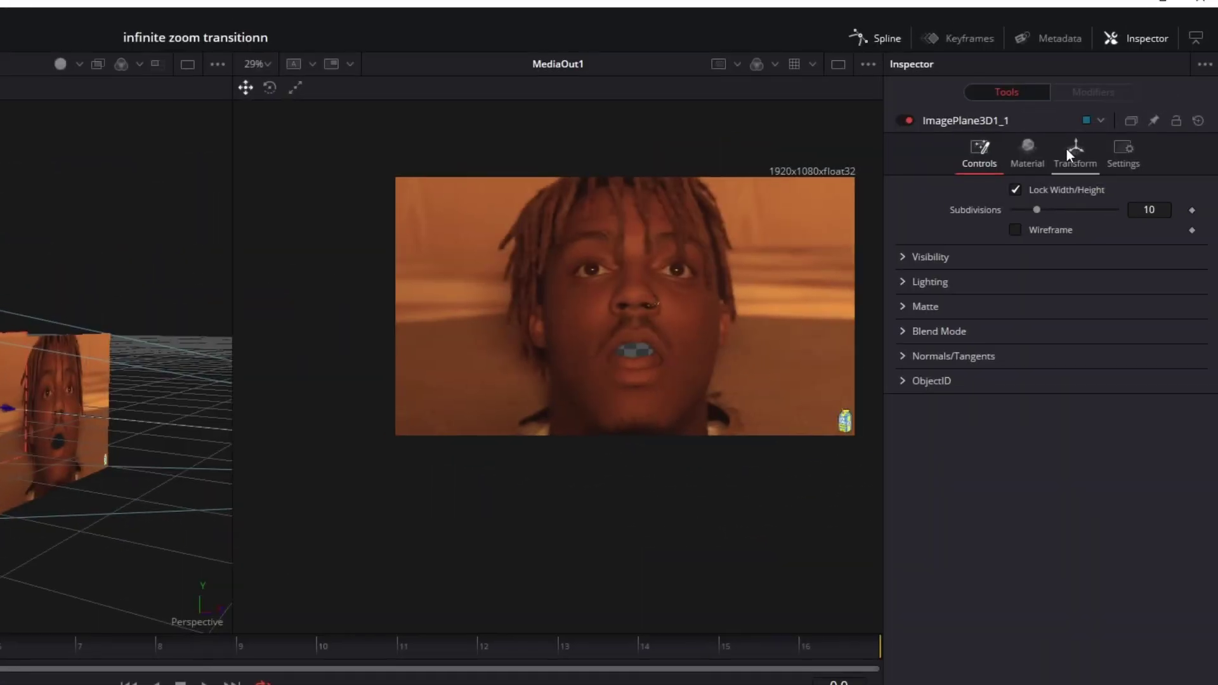
left_click(1067, 150)
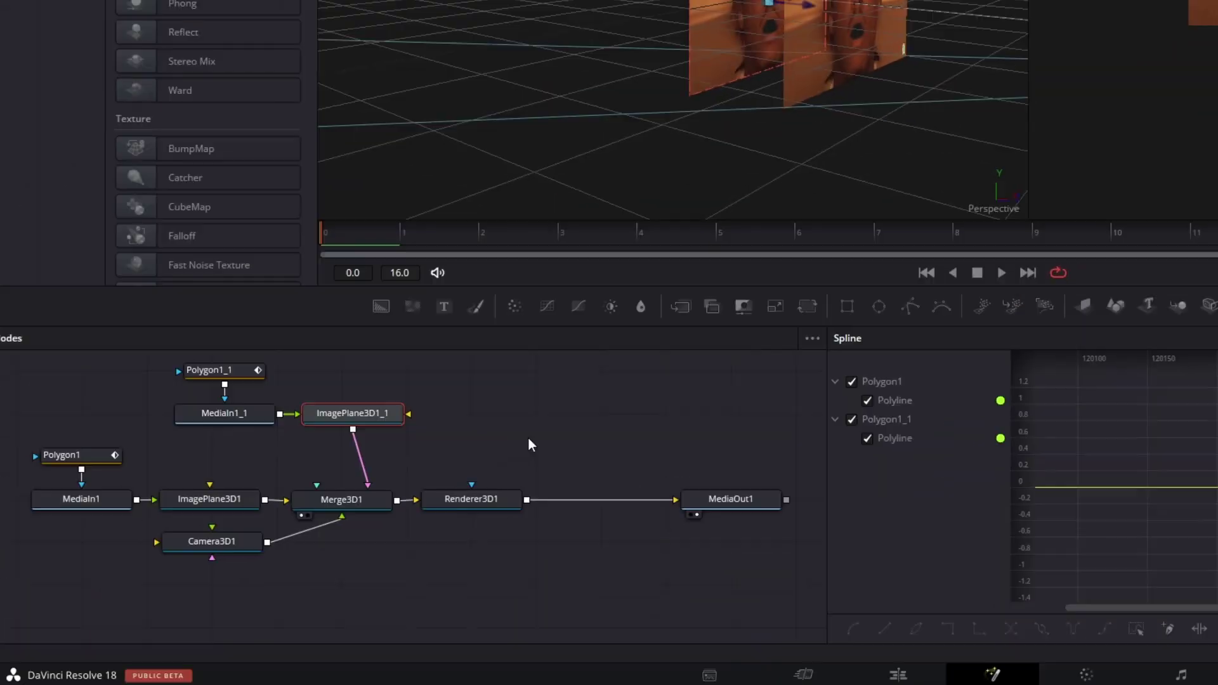
- Duplicate the Polygon1_1, MediaIn1_1 and ImagePlane3D1_1 nodes and connect the new image plane to Merge3D1
left_click_drag(527, 436, 190, 373)
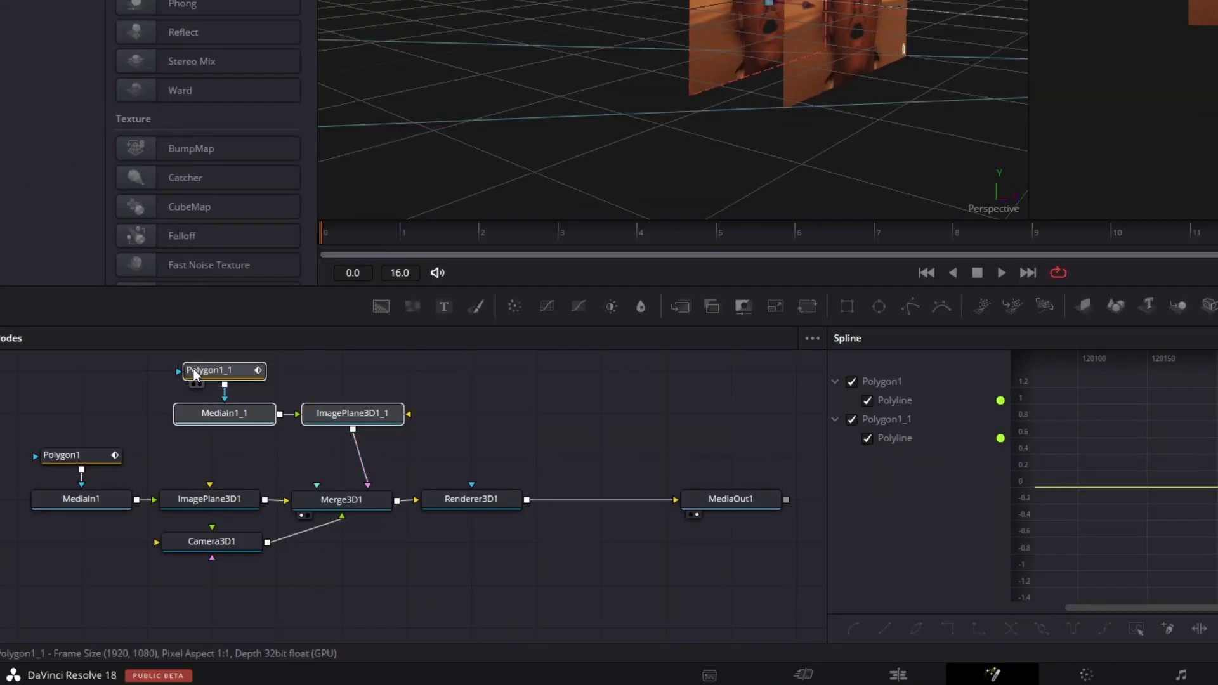
key("ctrl+c")
key("ctrl+v")
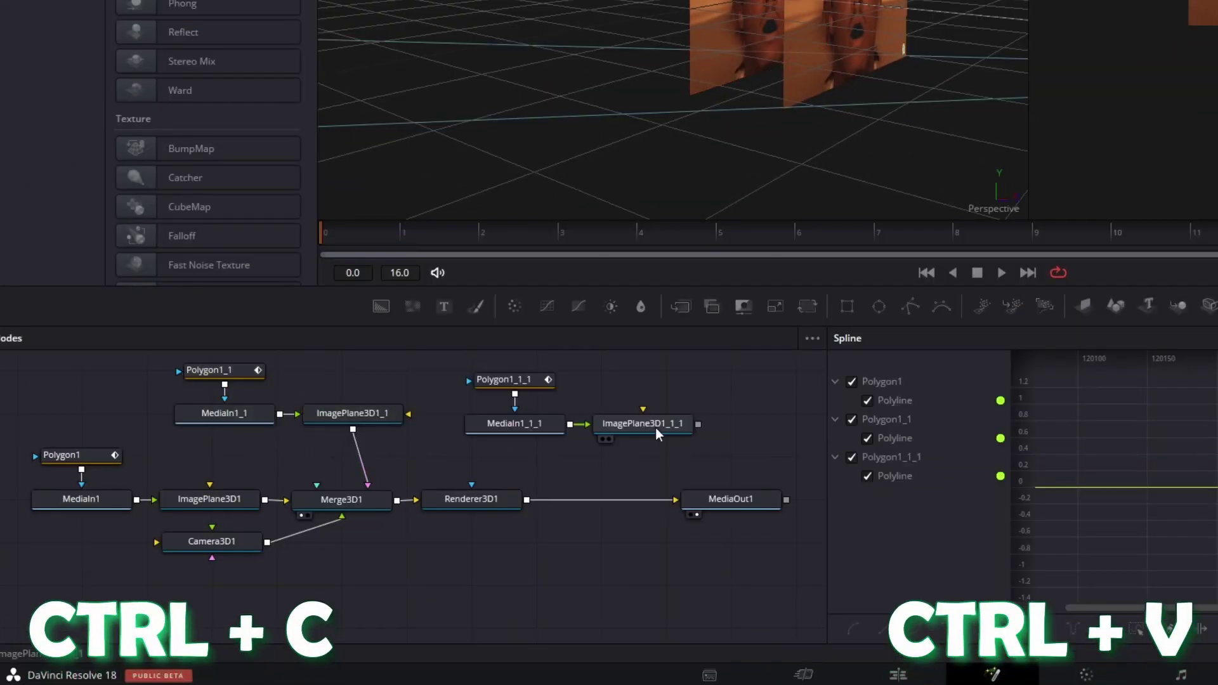
left_click(656, 427)
left_click_drag(697, 424, 345, 501)
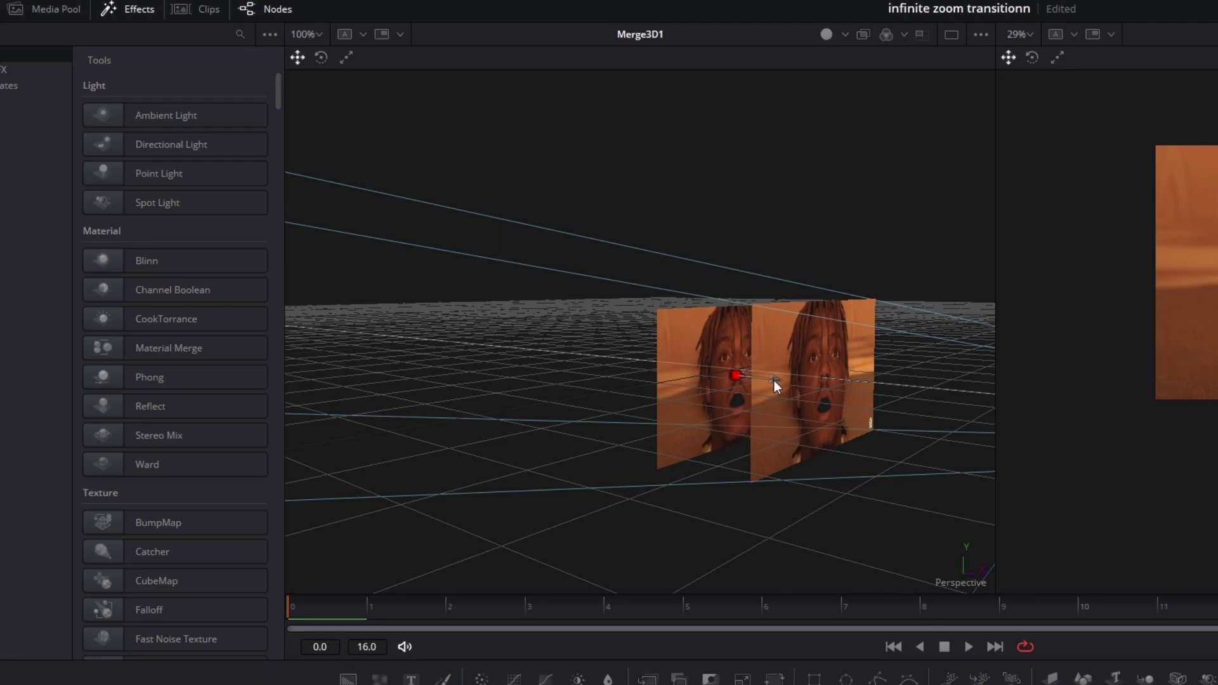
- Place ImagePlane3D1_1_1 behind the second image plane along Z and fine-tune its Y translation
mouse_move(774, 380)
left_mouse_down()
mouse_move(694, 369)
mouse_move(954, 352)
mouse_move(791, 362)
left_mouse_up()
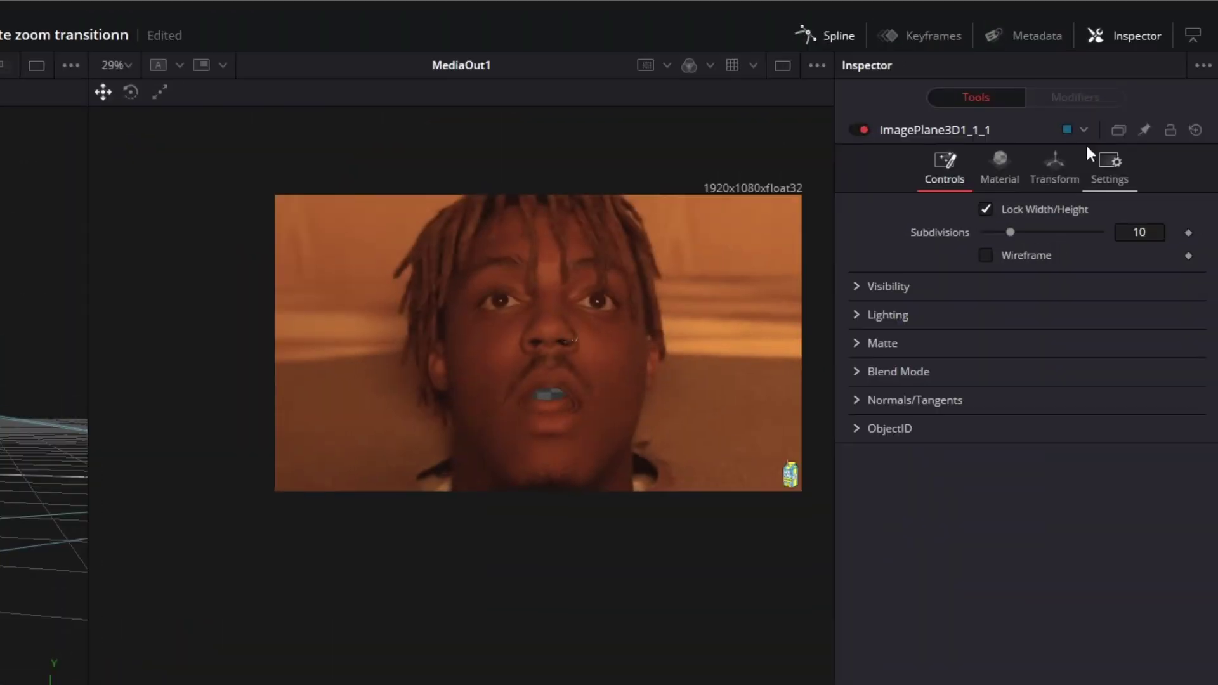
left_click(1040, 162)
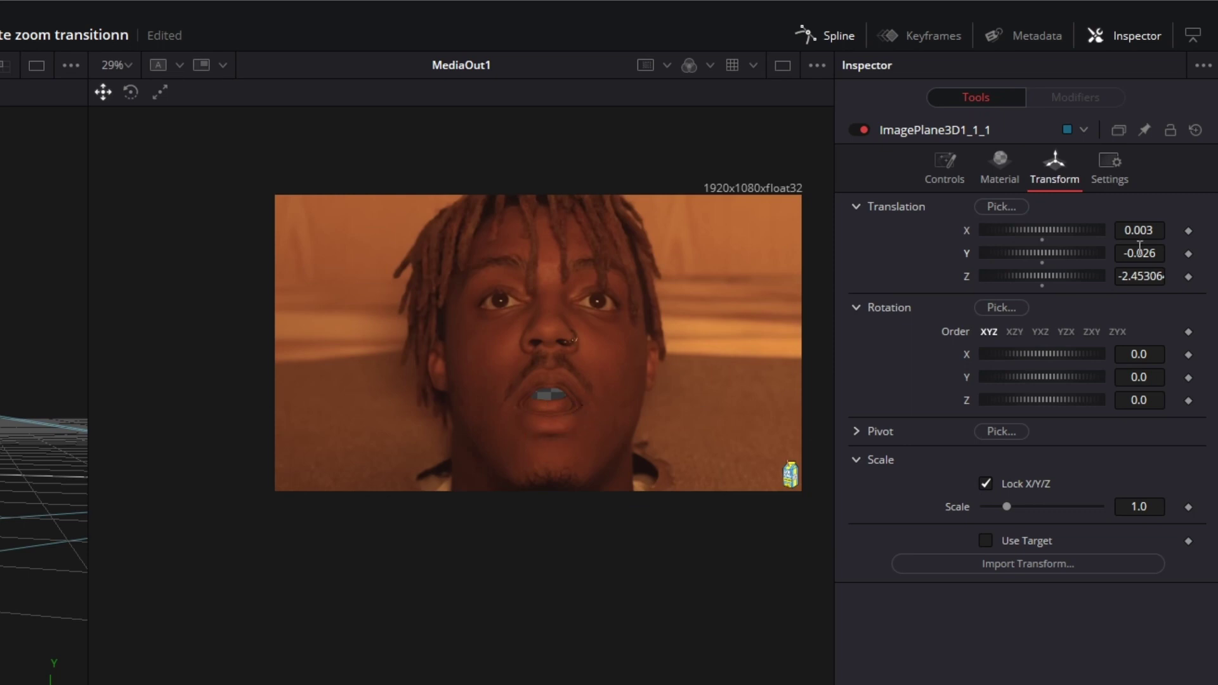
left_click_drag(1139, 249, 1122, 249)
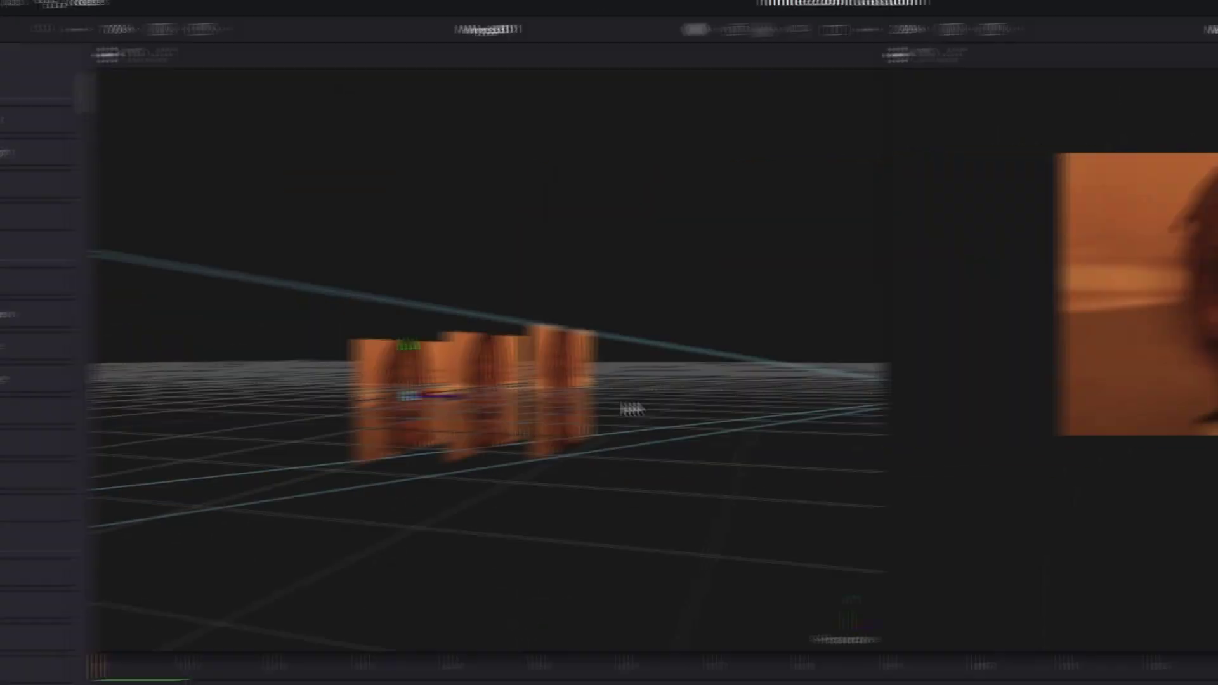
scroll(520, 380, "down", 4)
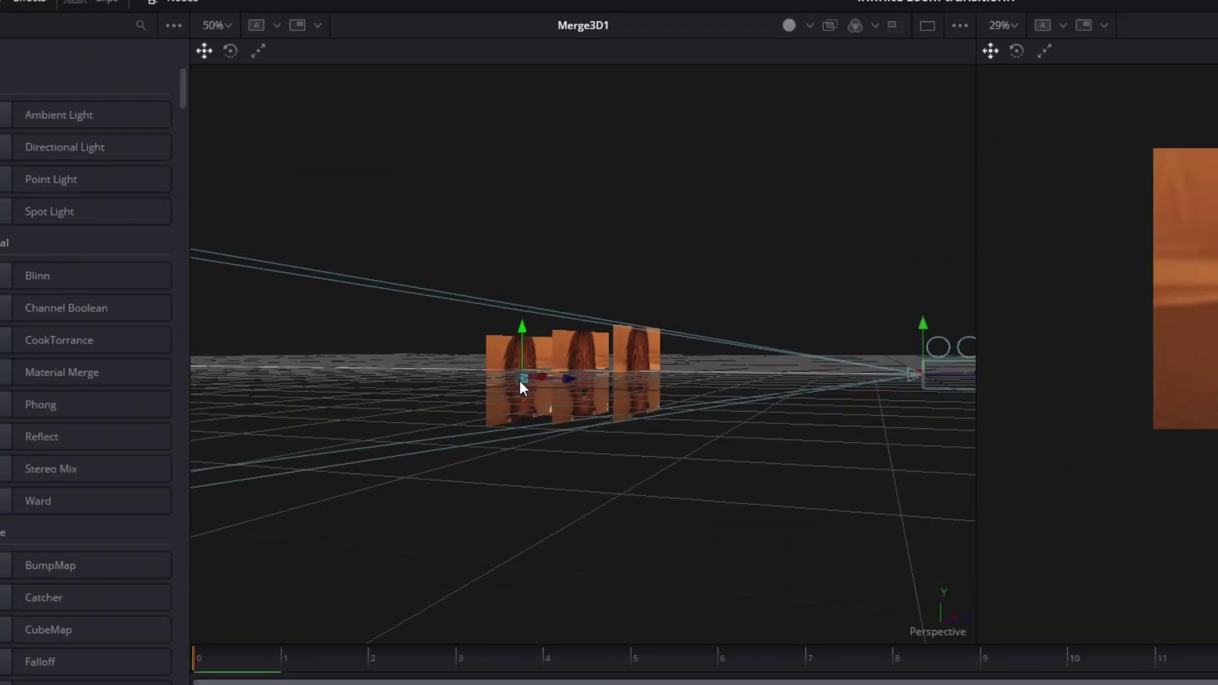
scroll(520, 380, "up", 4)
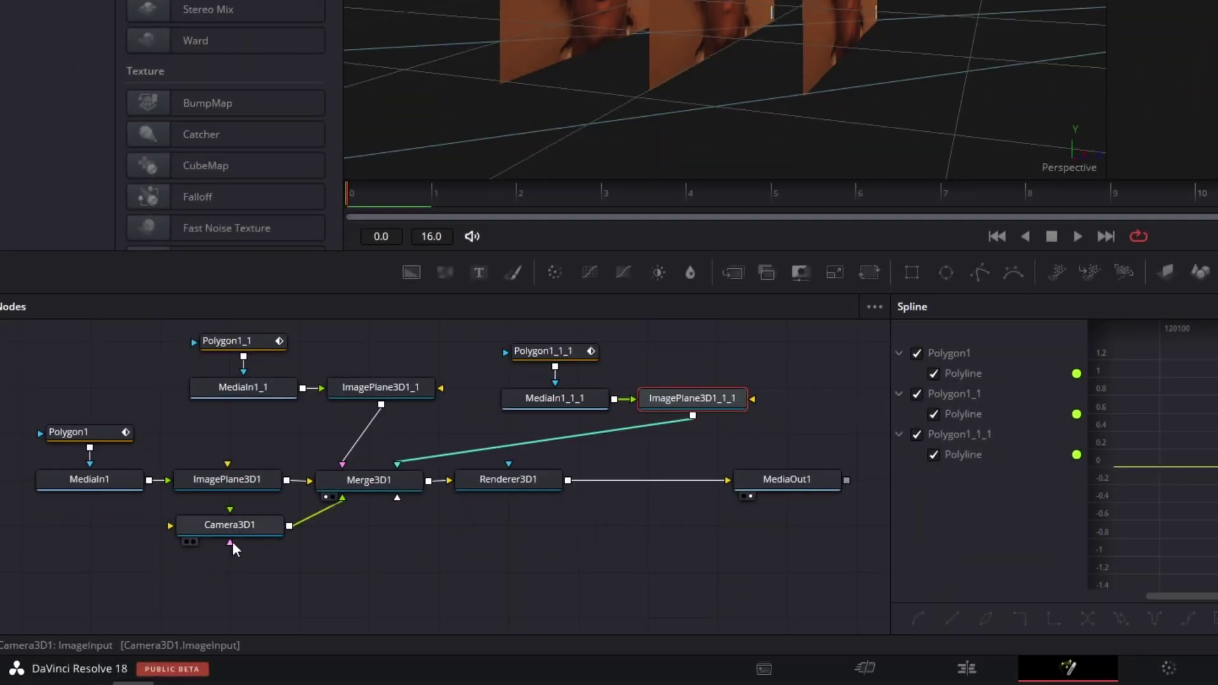
- Keyframe Camera3D1's X, Y and Z translation at frame 0
left_click(222, 546)
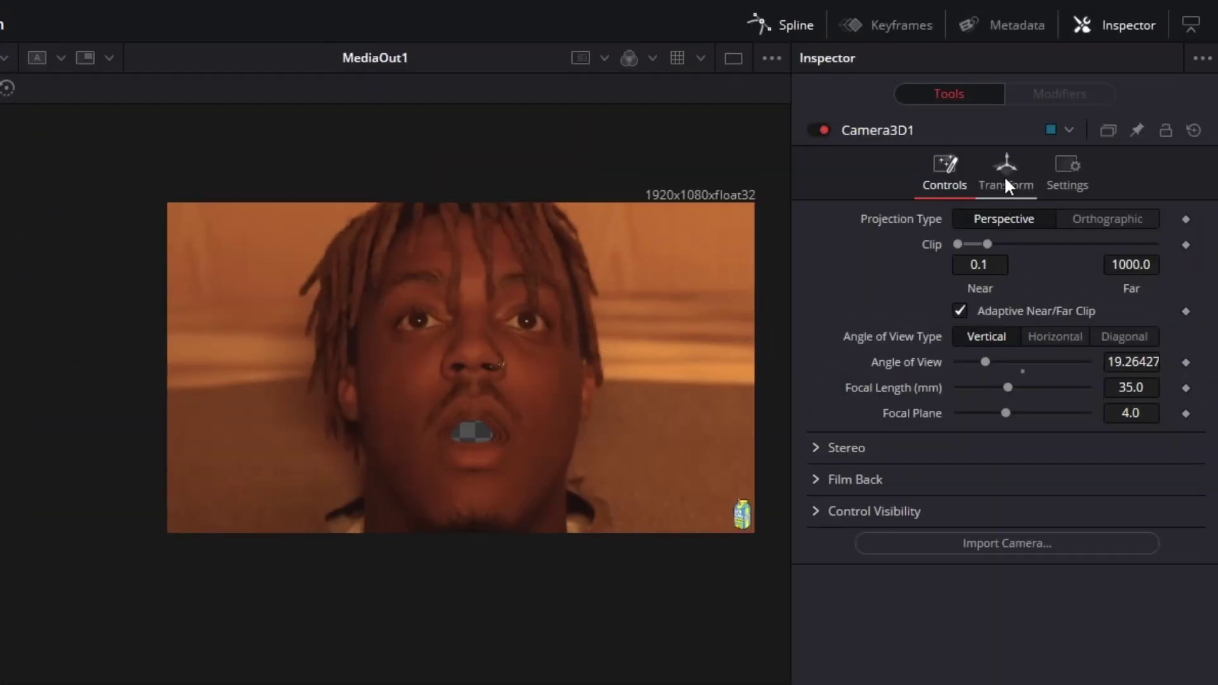
left_click(1005, 185)
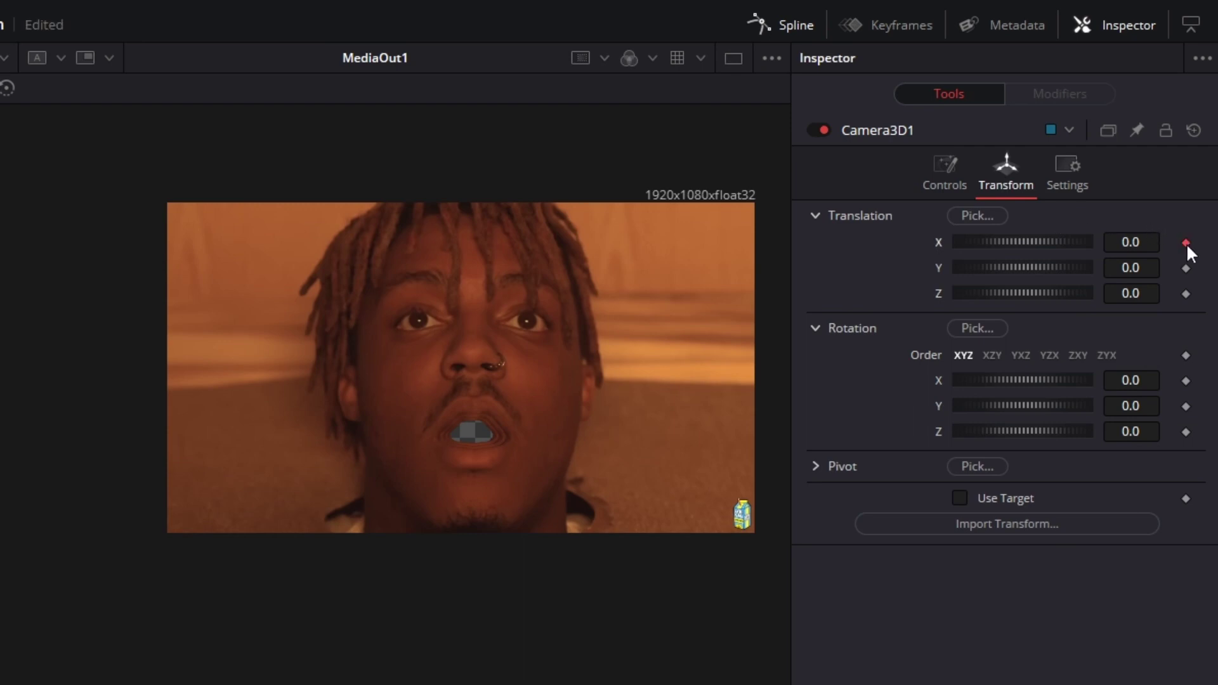
left_click(1184, 293)
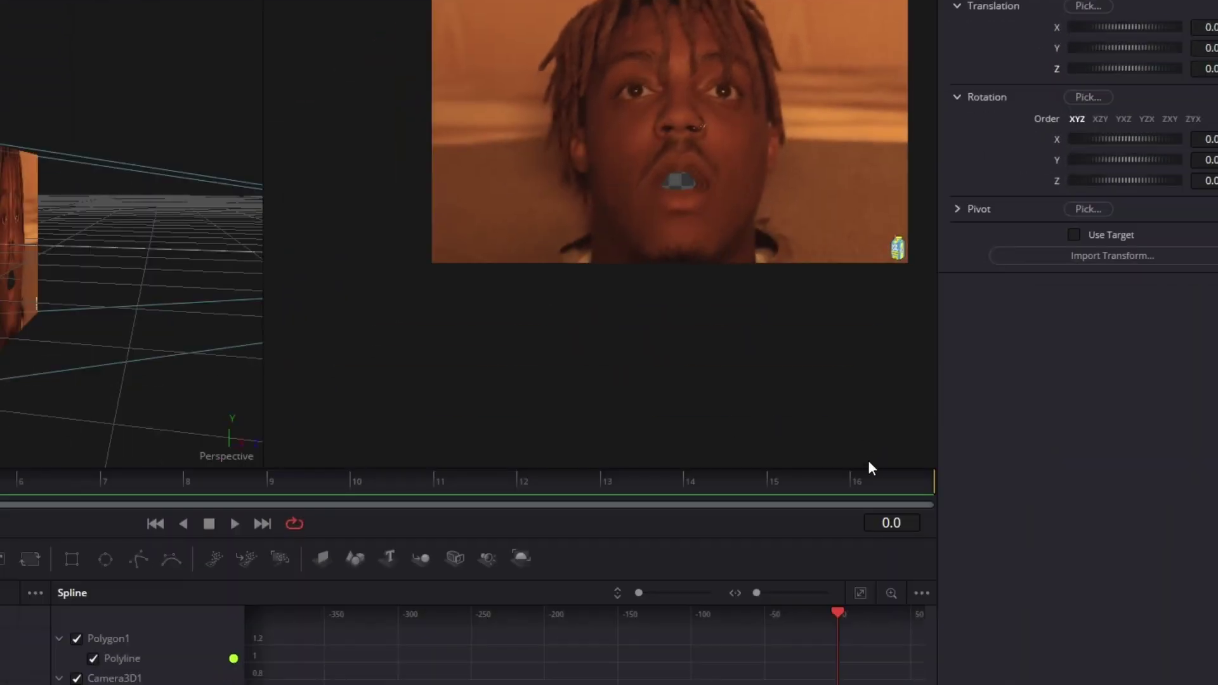
- At frame 16, set Camera3D1's translation to X 0.028 and Y -0.162, and push Z past -2.28 into the open mouth
left_click_drag(848, 478, 851, 480)
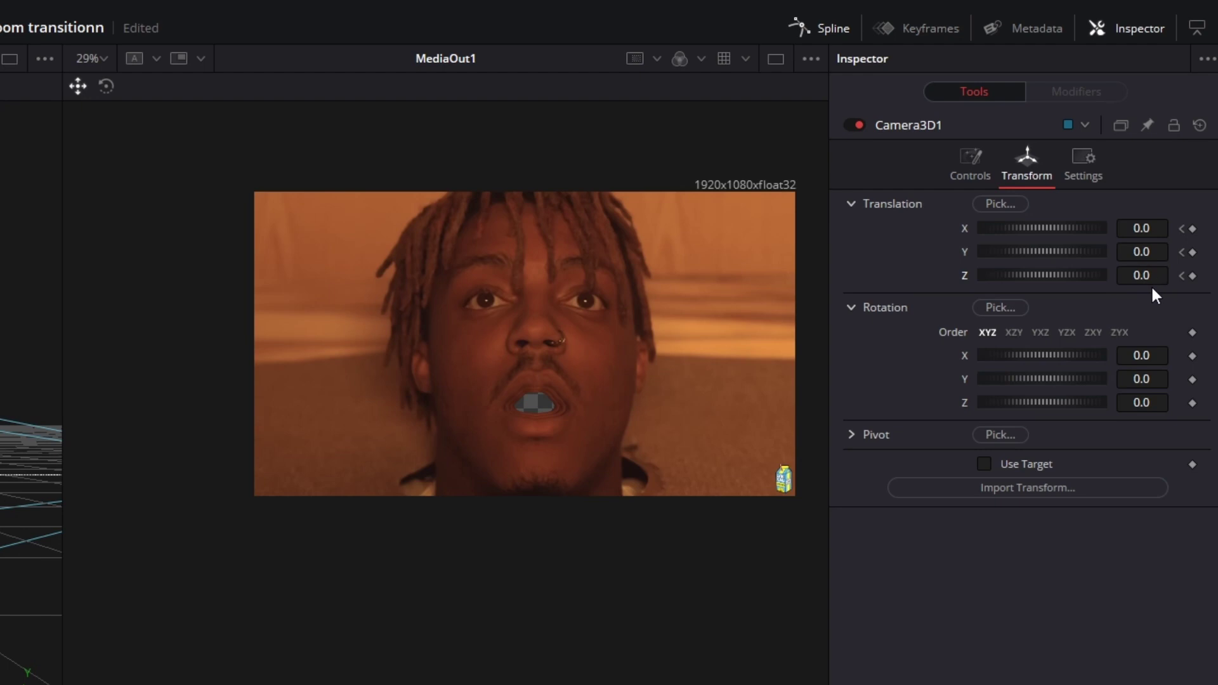
left_click_drag(1211, 69, 1180, 69)
left_click_drag(1042, 274, 922, 275)
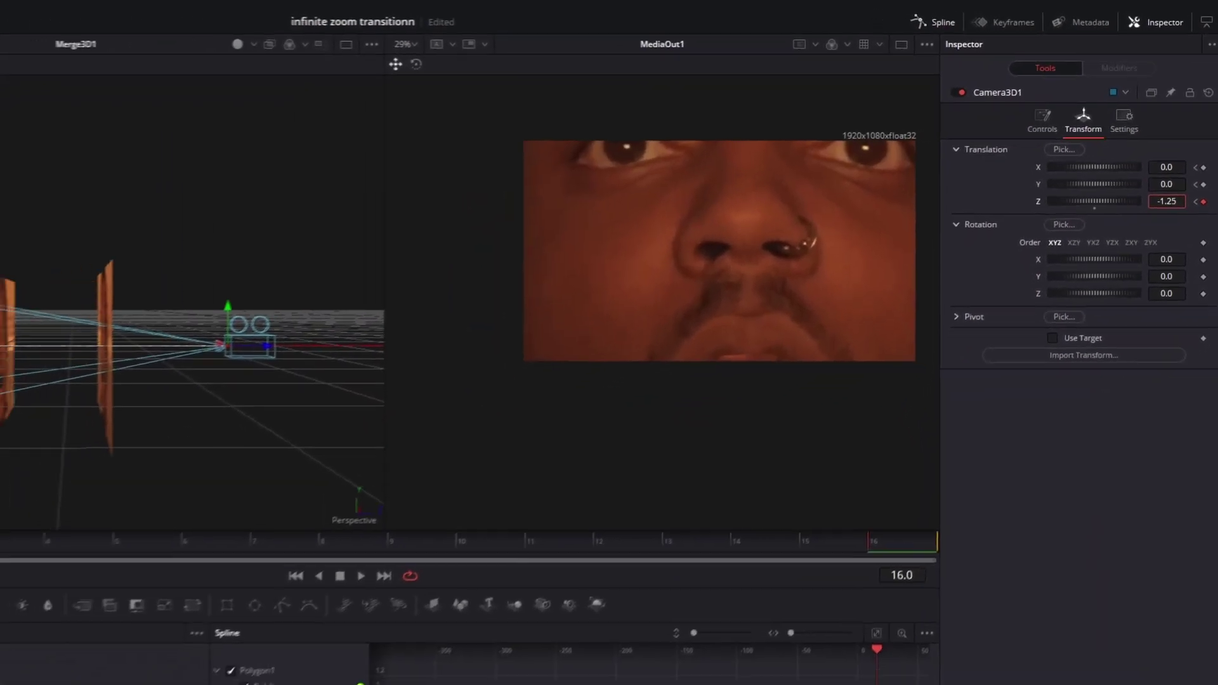
left_click_drag(1166, 201, 1082, 201)
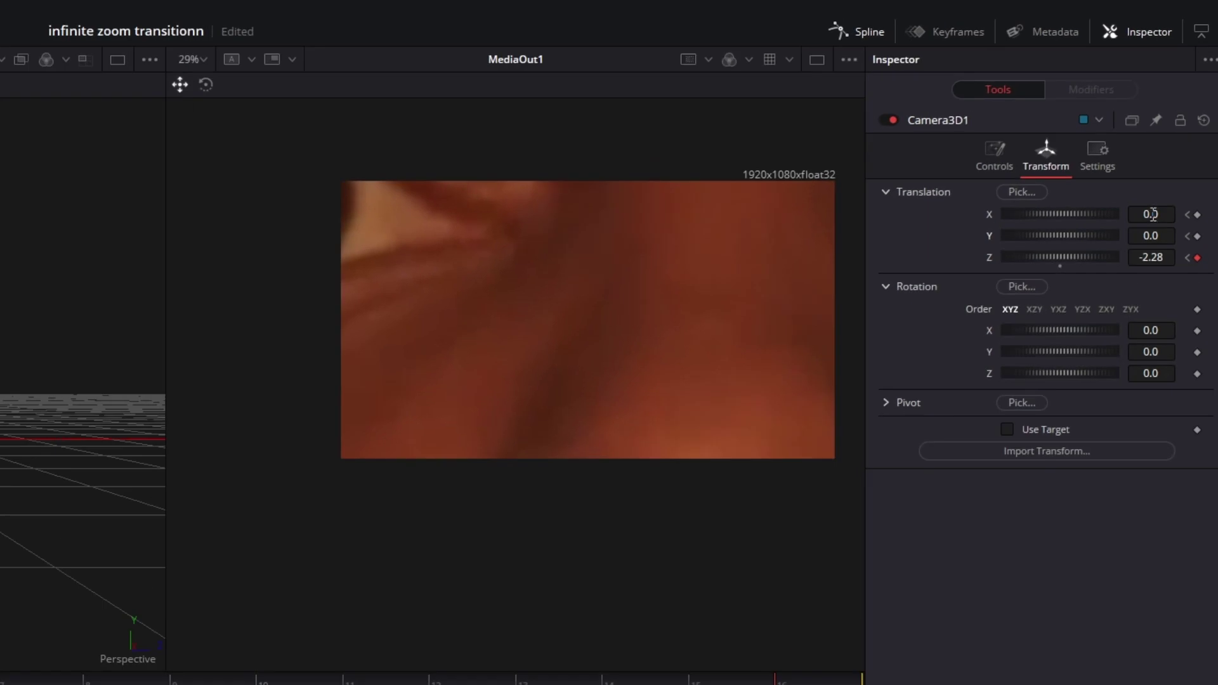
left_click_drag(1153, 215, 1194, 215)
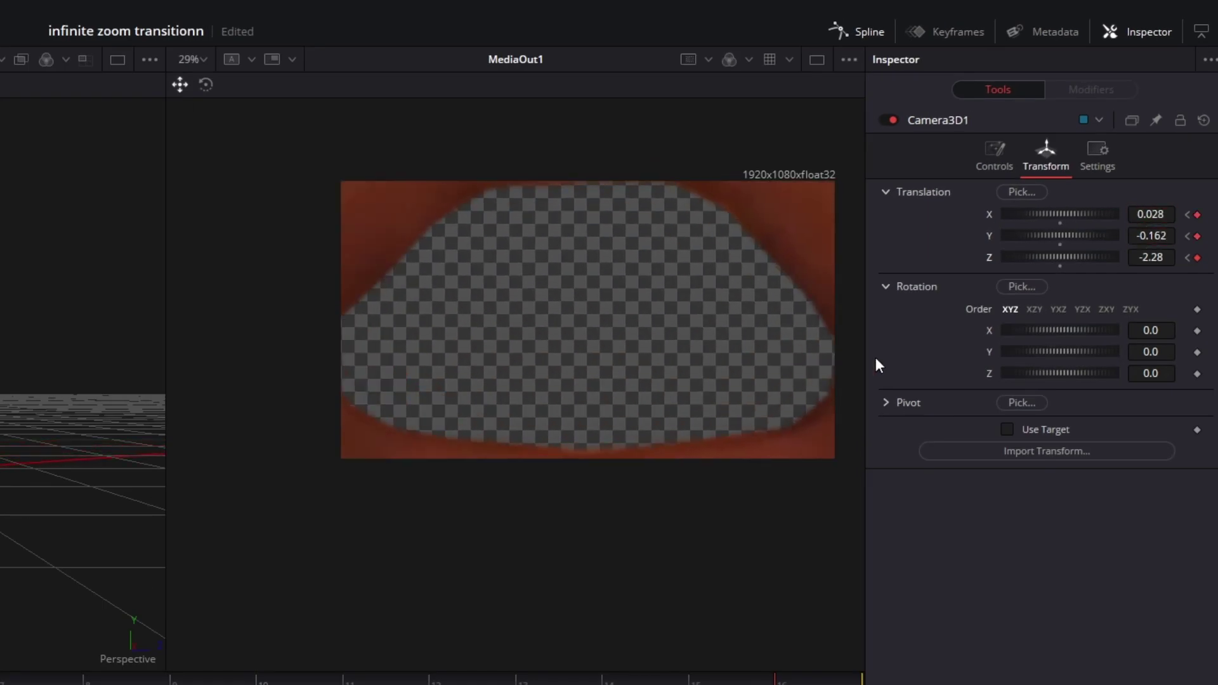
left_click_drag(1168, 257, 1152, 257)
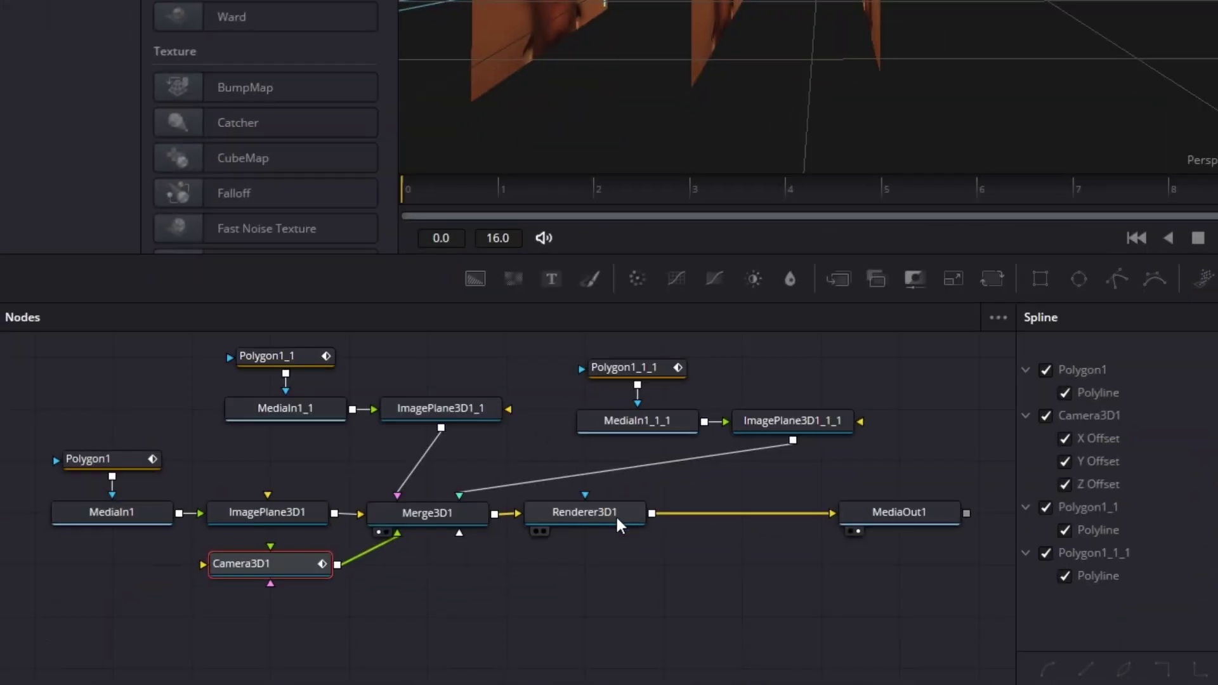
- Enable motion blur on the Renderer3D1 node and raise the motion blur quality
left_click(599, 523)
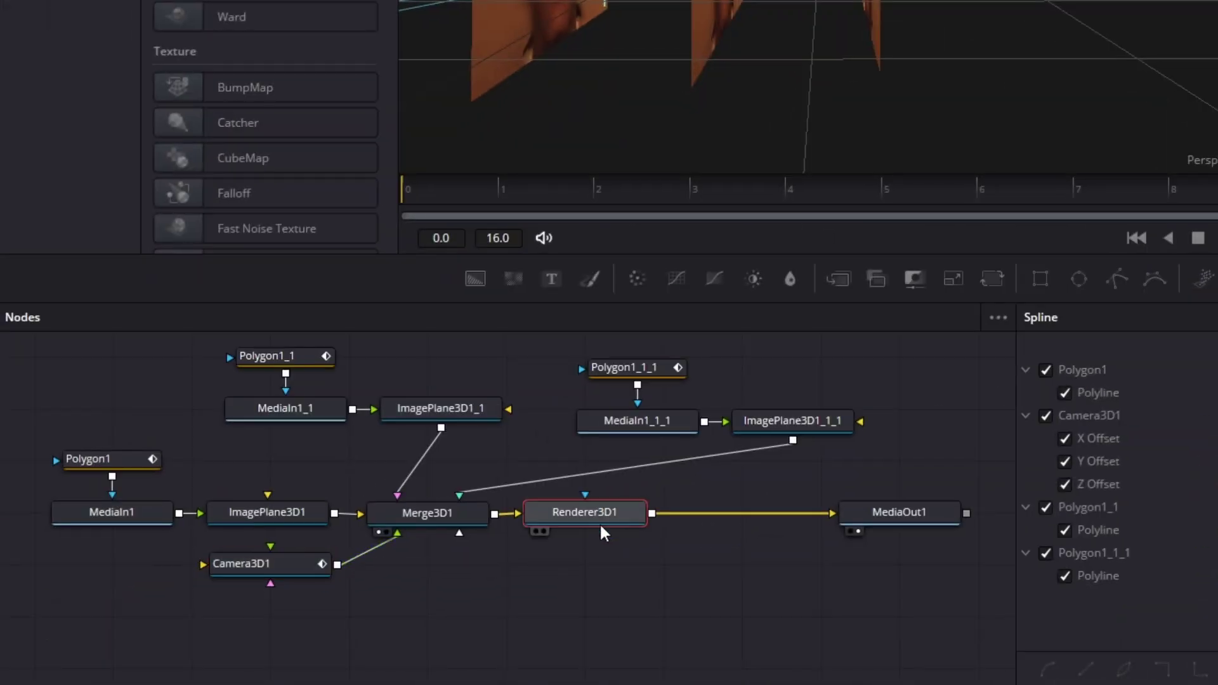
left_click(1079, 209)
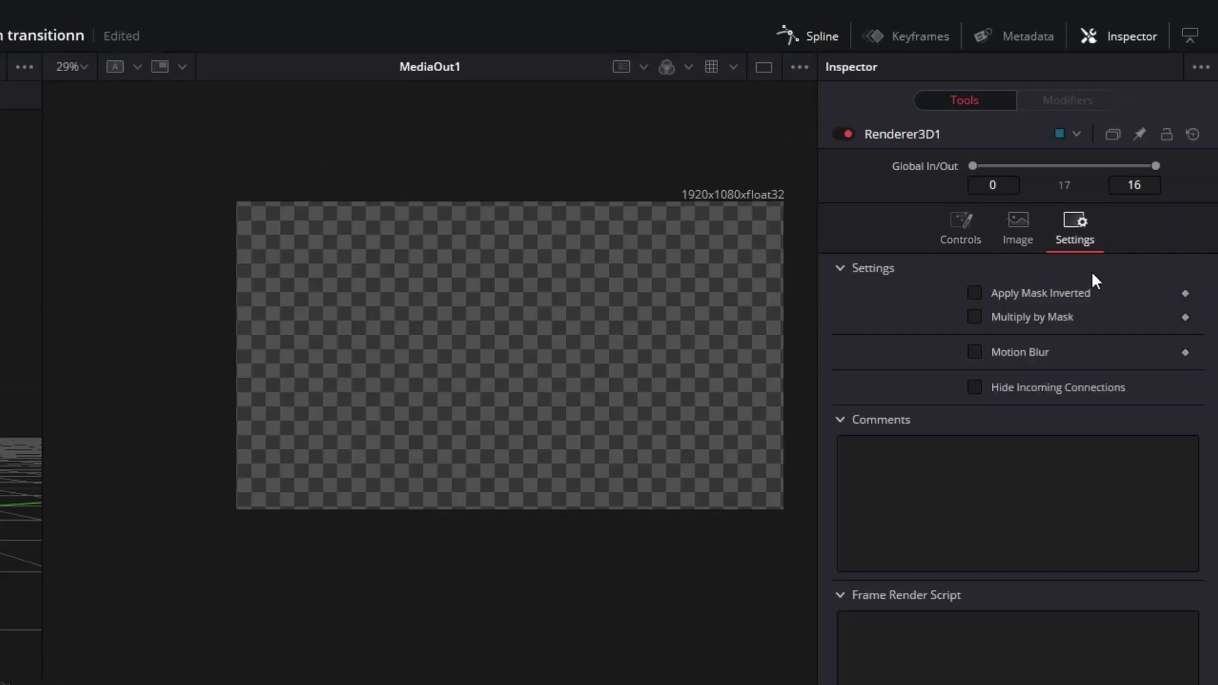
left_click(975, 352)
left_click_drag(998, 376, 1022, 374)
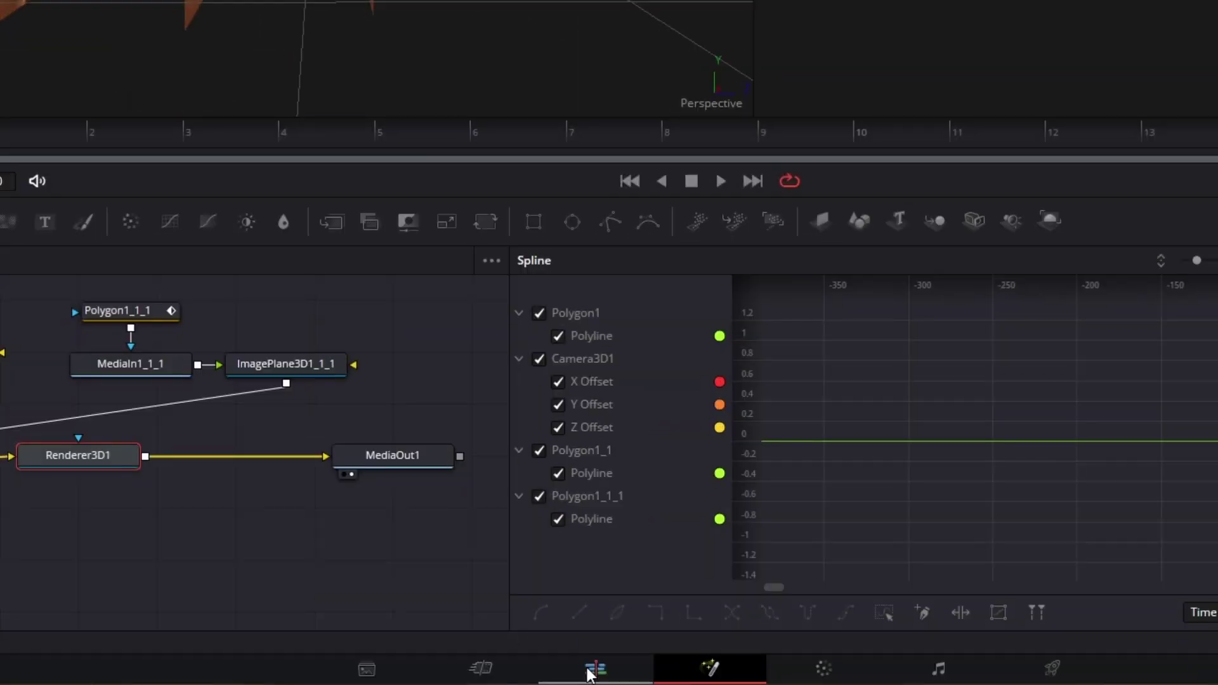
- On the Edit page, move the transition clip up to track V2 and extend the following clip's start 17 frames earlier beneath it
left_click(593, 666)
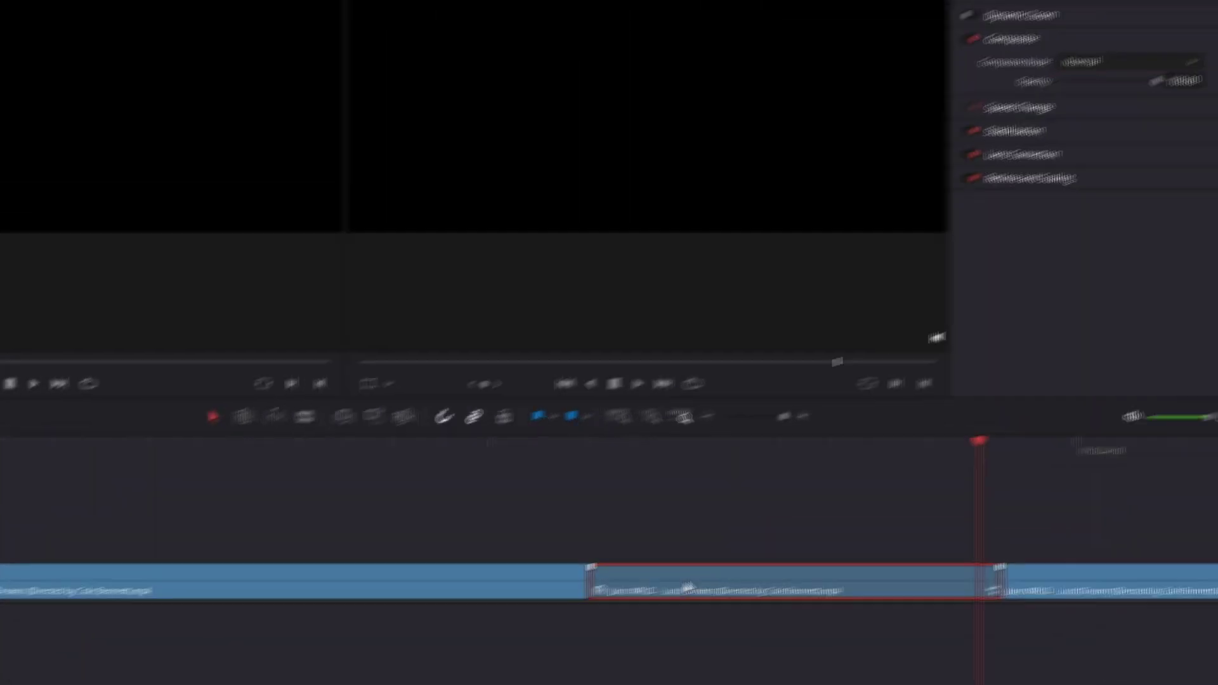
left_click_drag(685, 580, 697, 519)
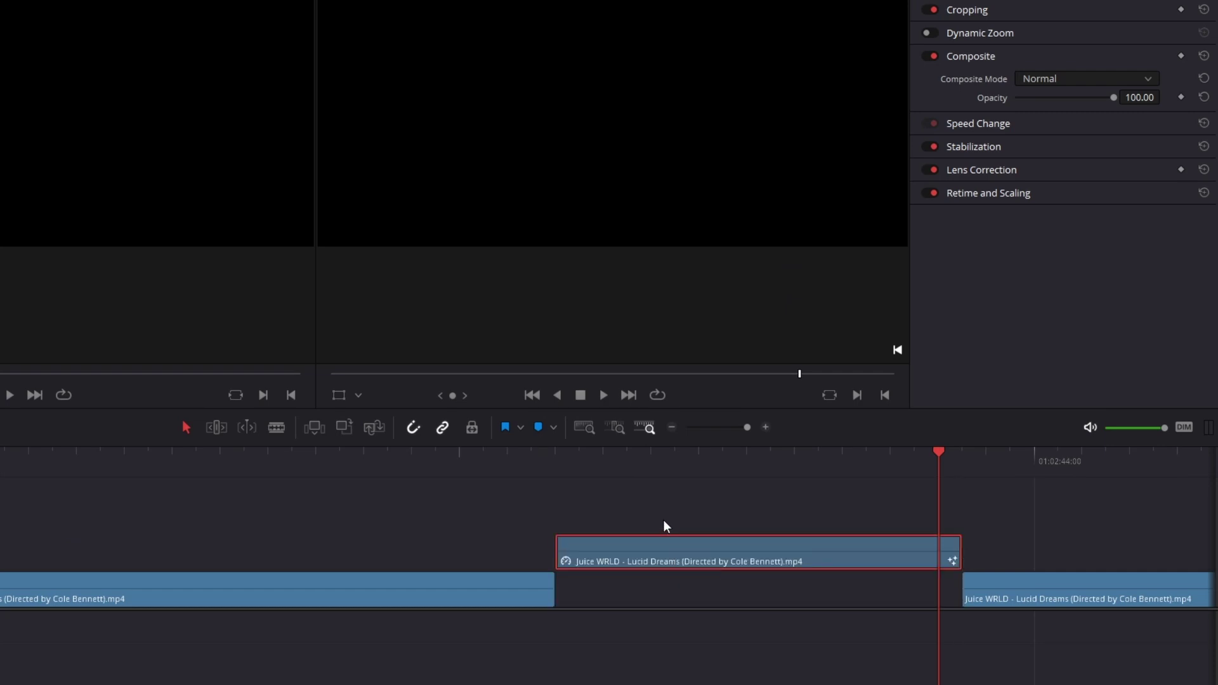
left_click_drag(1024, 582, 631, 577)
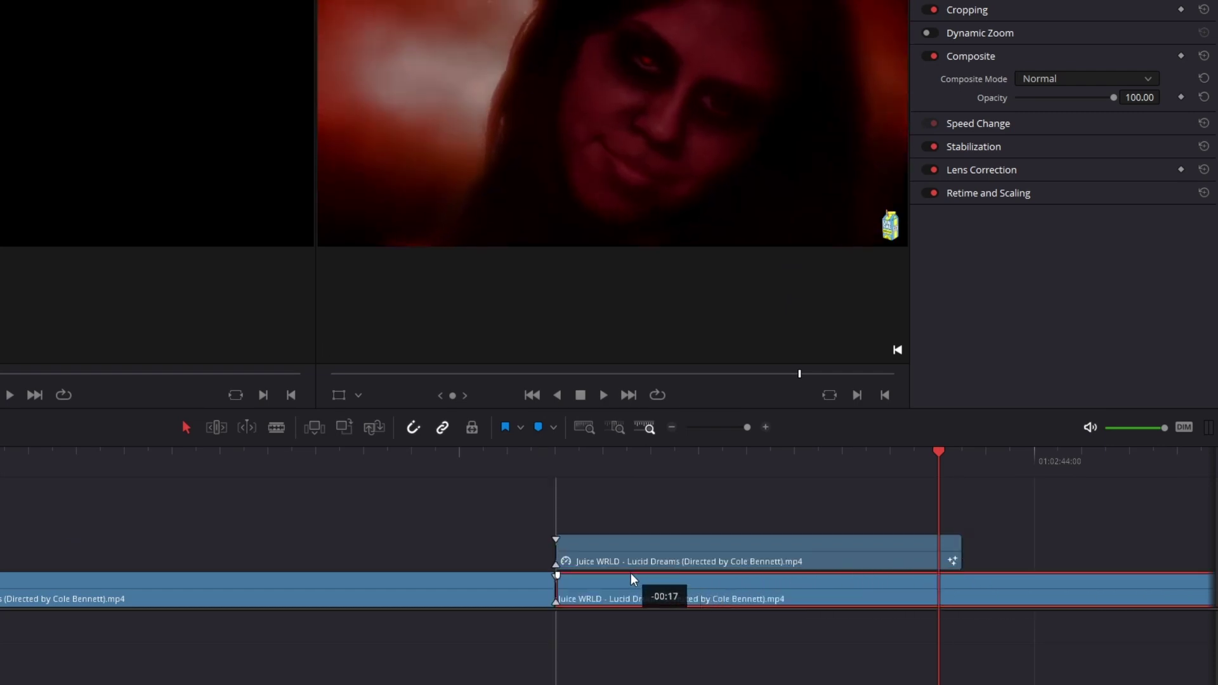
left_click_drag(631, 573, 631, 573)
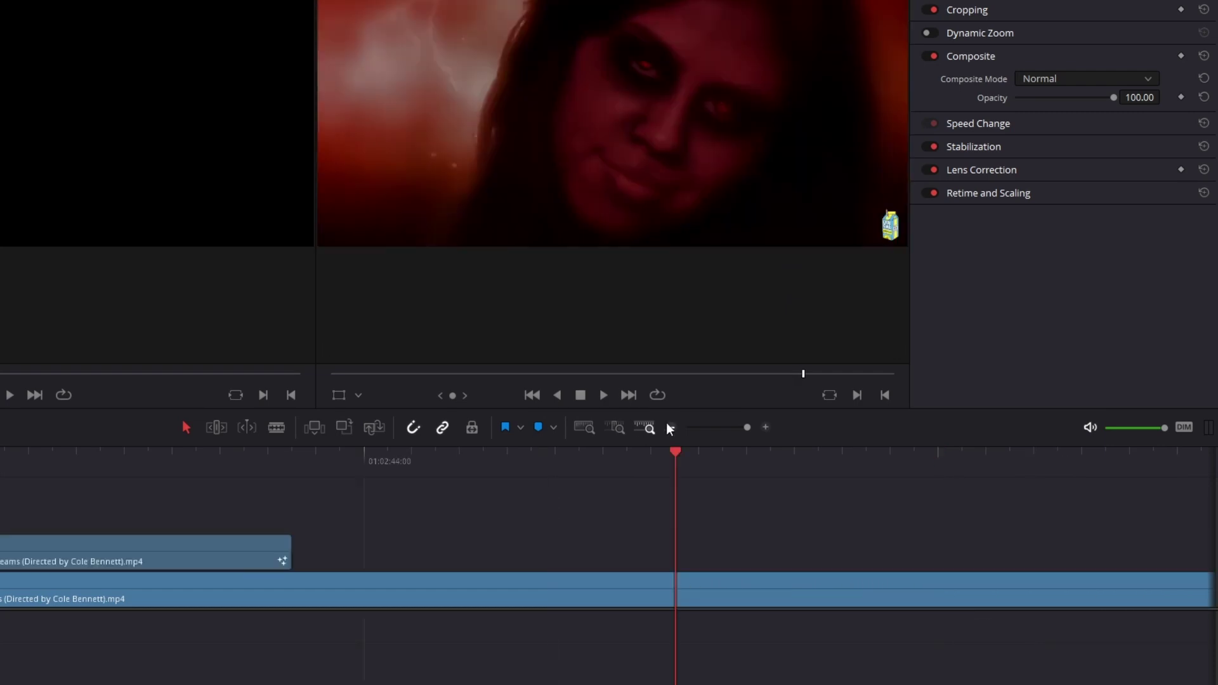
- Go to the transition clip's start at 01:02:43:04 and duplicate the clip from V2 onto track V3 directly above
left_click(669, 426)
key("Up")
key("Up")
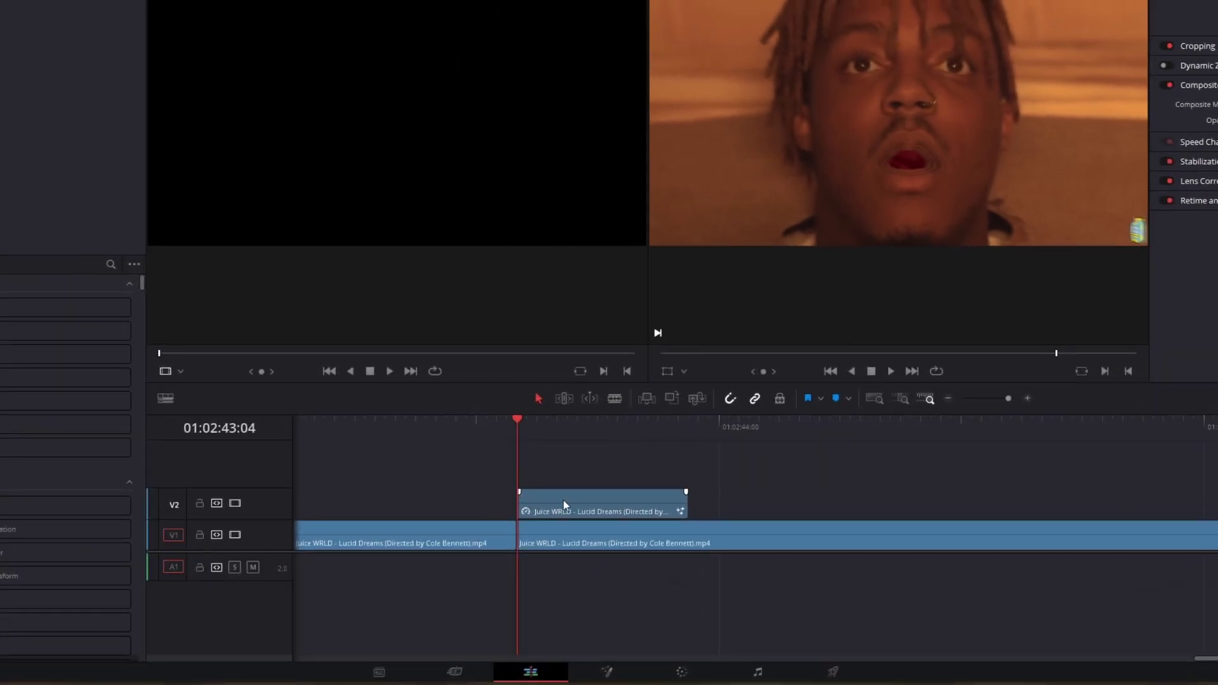
left_click(544, 507)
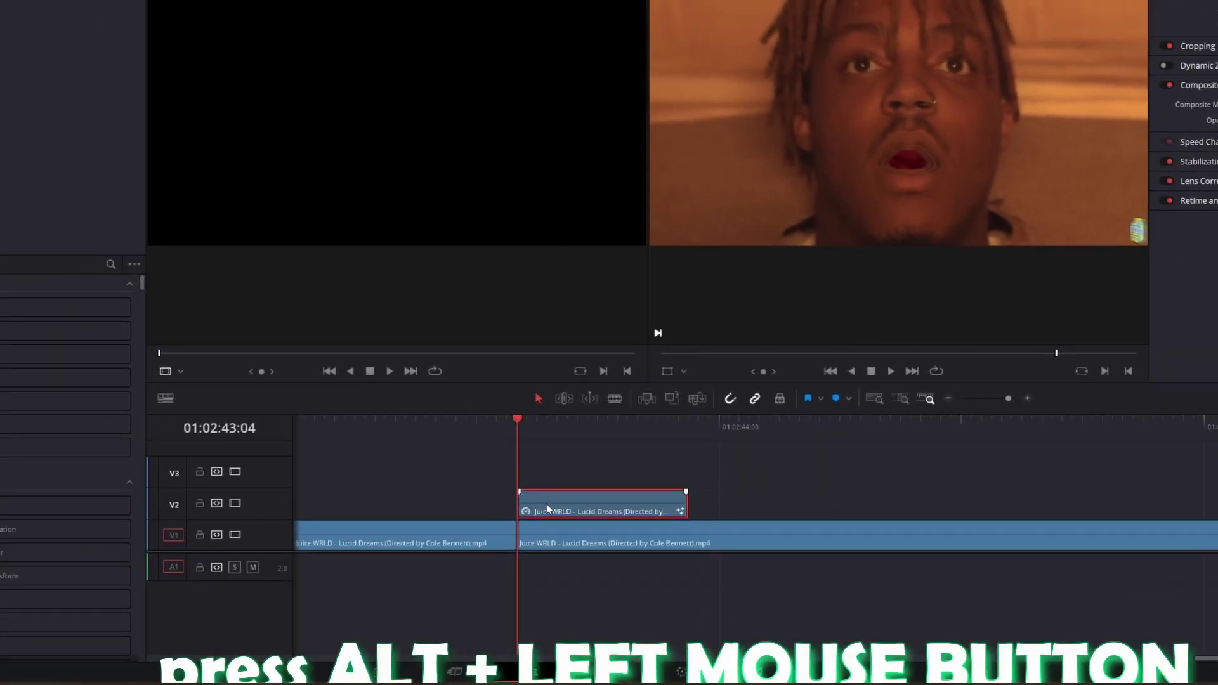
left_click_drag(546, 504, 549, 474)
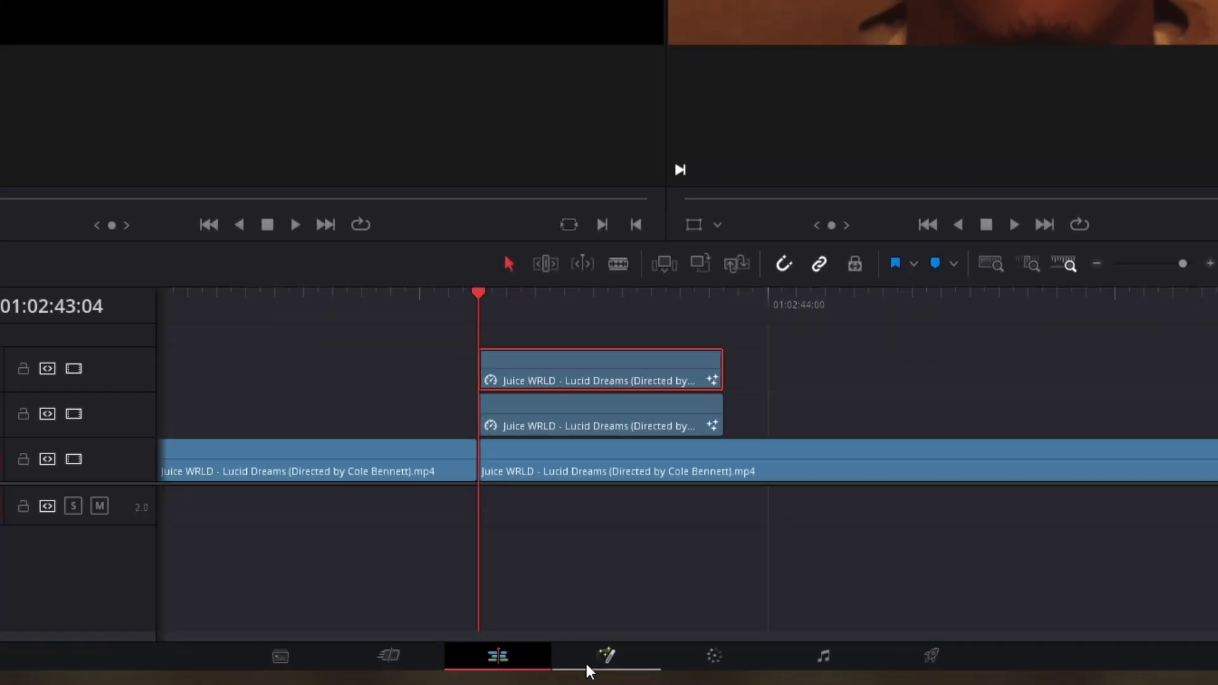
- In the V3 copy's Fusion composition, delete both duplicated image plane branches with their masks, and the Polygon1 mask on MediaIn1
left_click(588, 665)
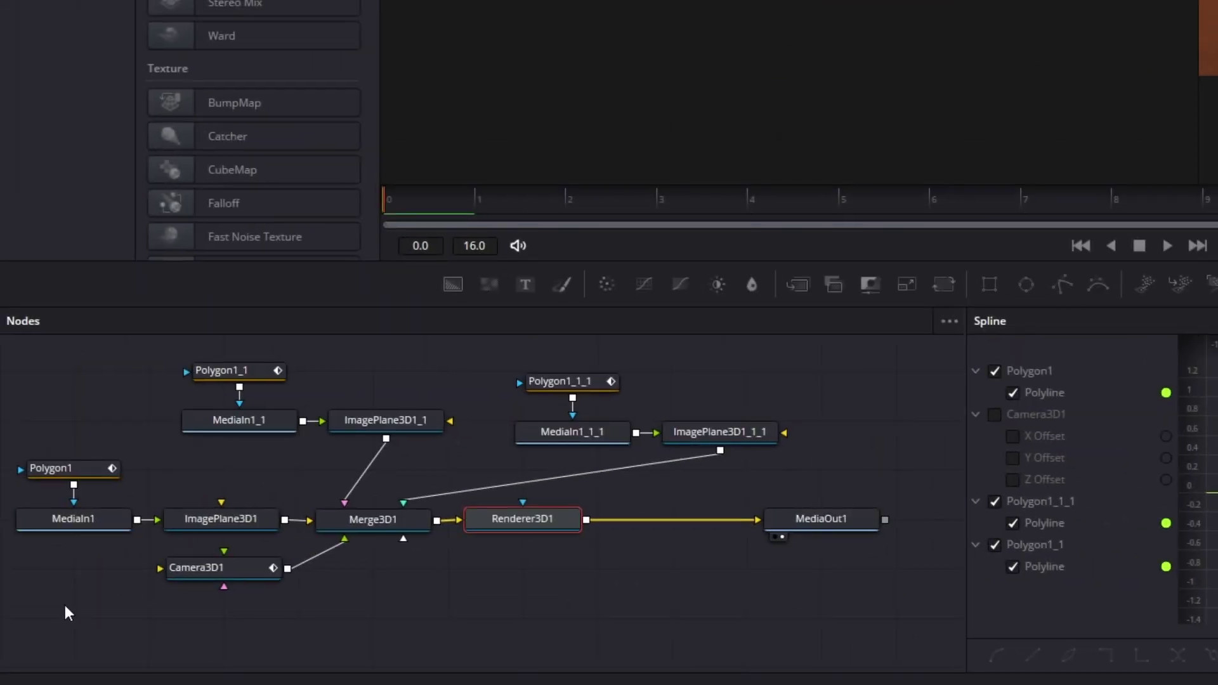
left_click_drag(69, 613, 855, 498)
left_click_drag(831, 456, 253, 372)
key("Delete")
left_click(70, 469)
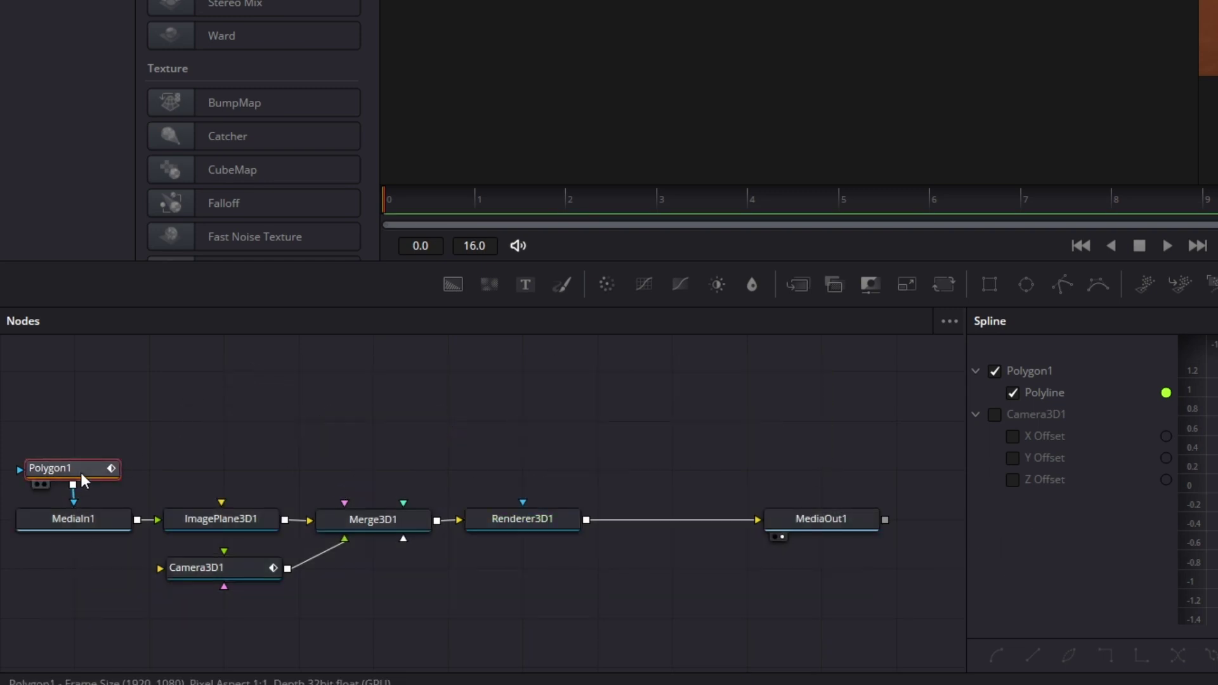
key("Delete")
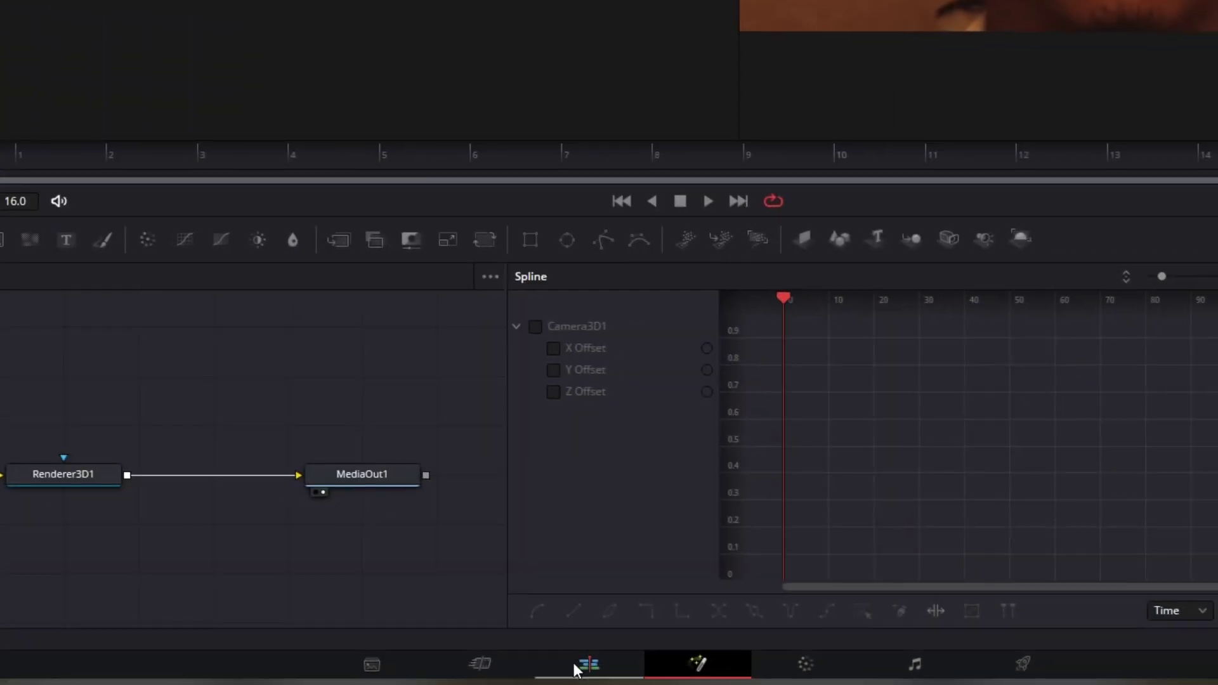
- Back on the Edit page, keyframe the V3 copy's opacity at 01:02:43:04 and set it to 0 at 01:02:43:10
left_click(587, 664)
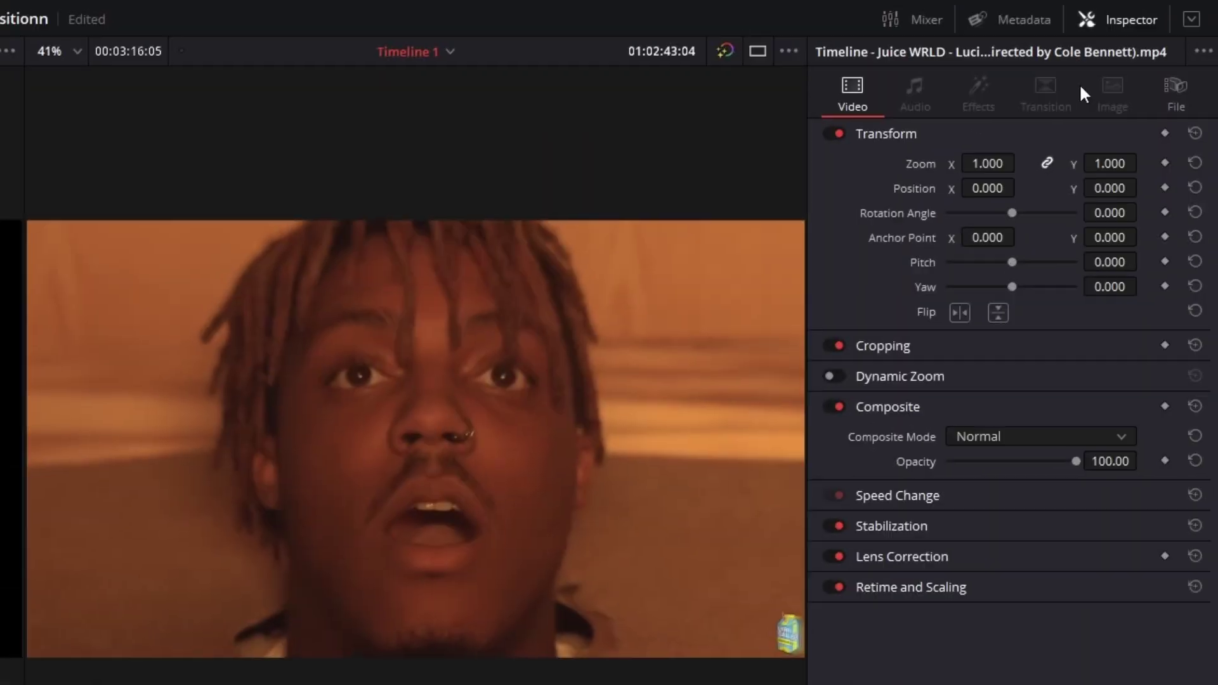
left_click(1165, 462)
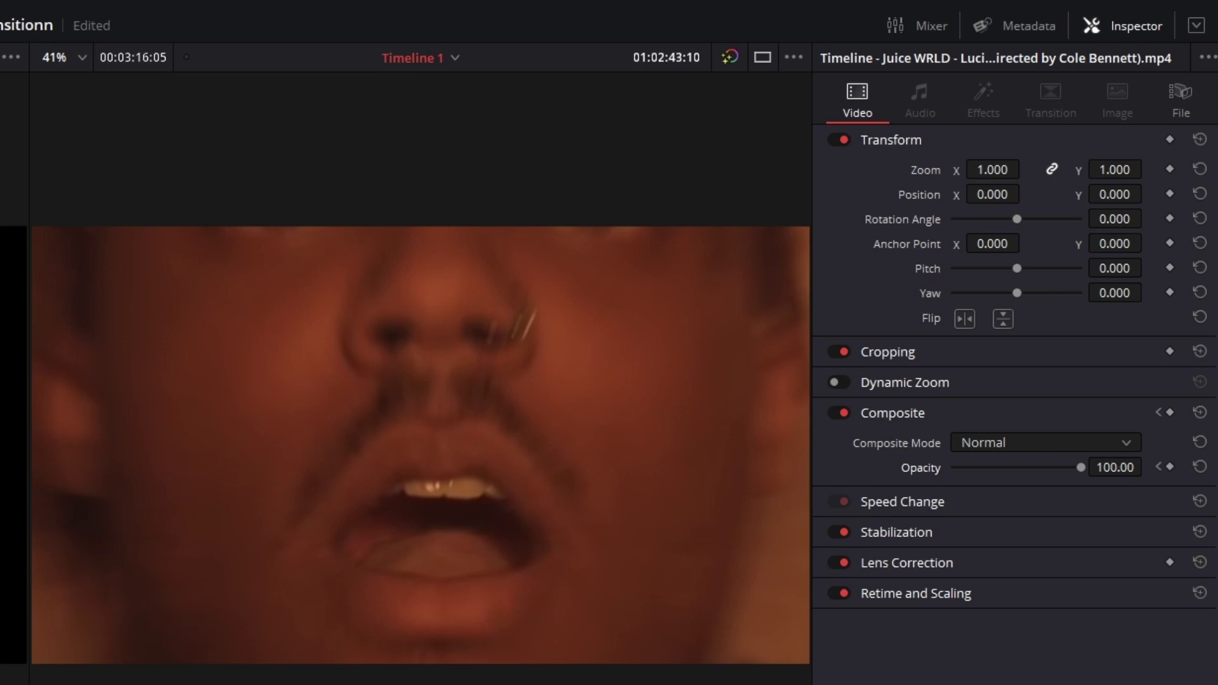
double_click(1119, 467)
type("0")
key("Return")
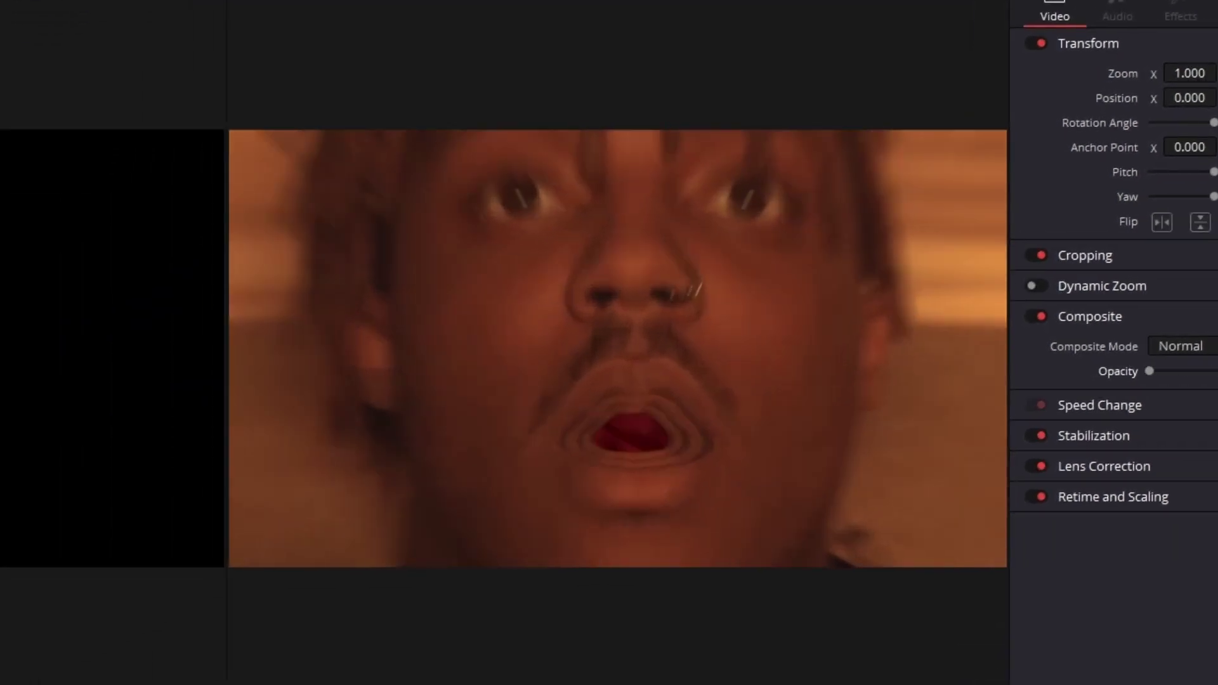